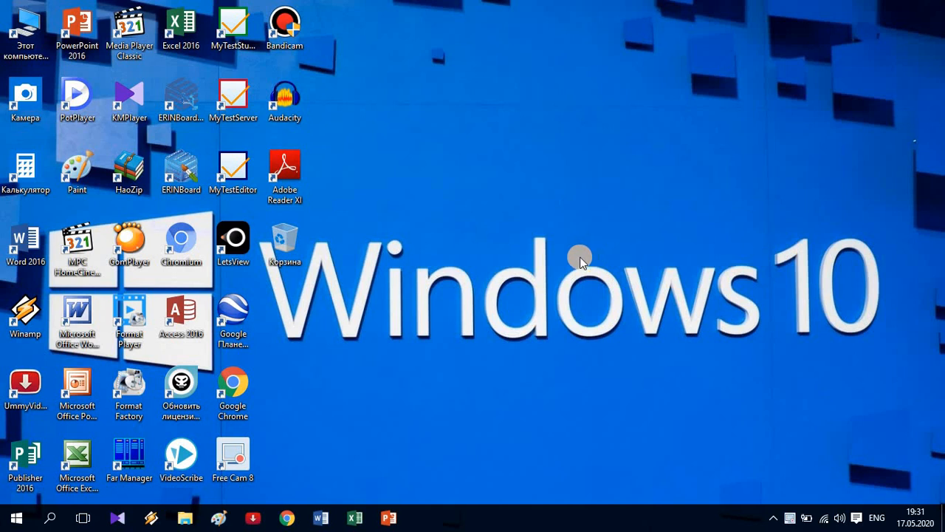
- Open Google Chrome in a maximized window and search the web for "equatio-math made digital"
left_click(285, 518)
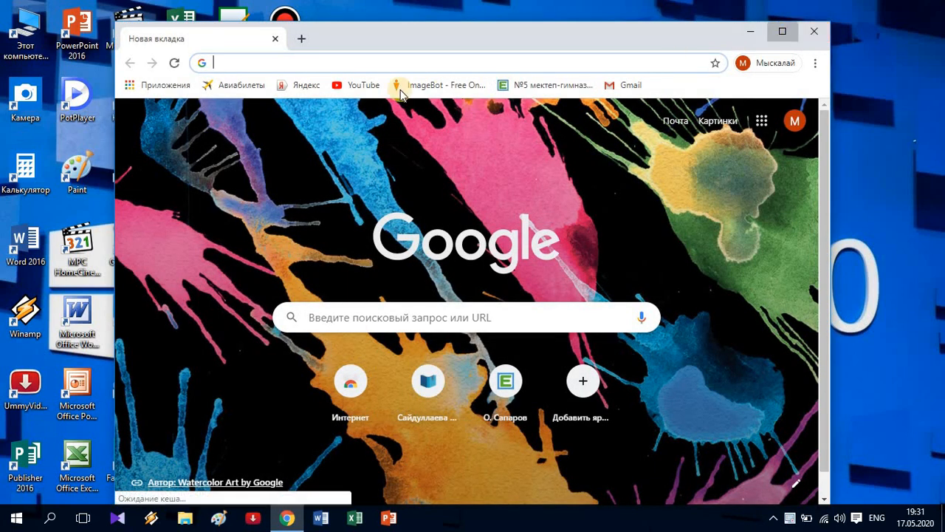
left_click(783, 31)
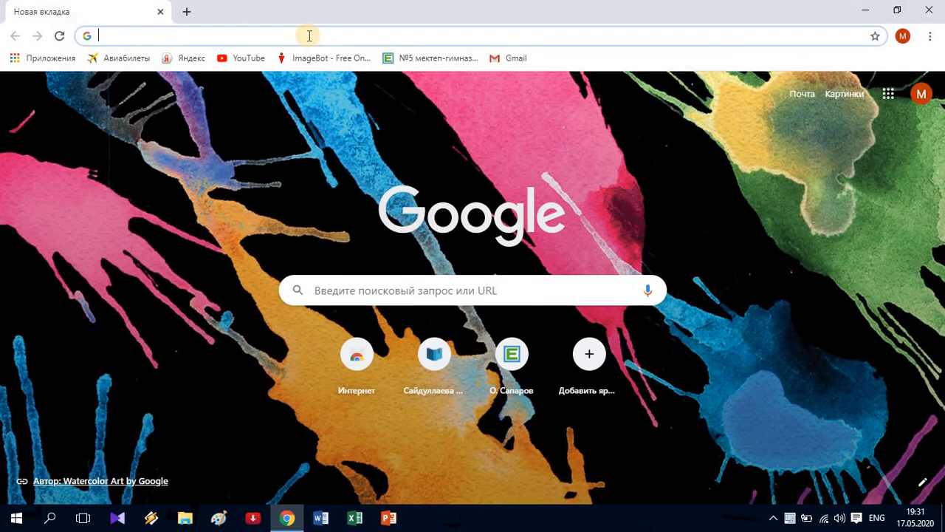
left_click(309, 35)
type("equatio-math made digital")
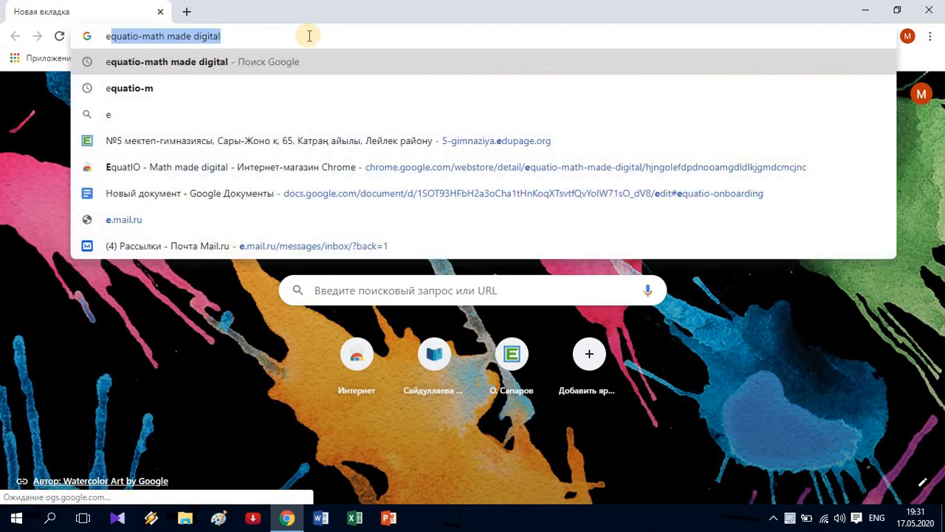
left_click(240, 38)
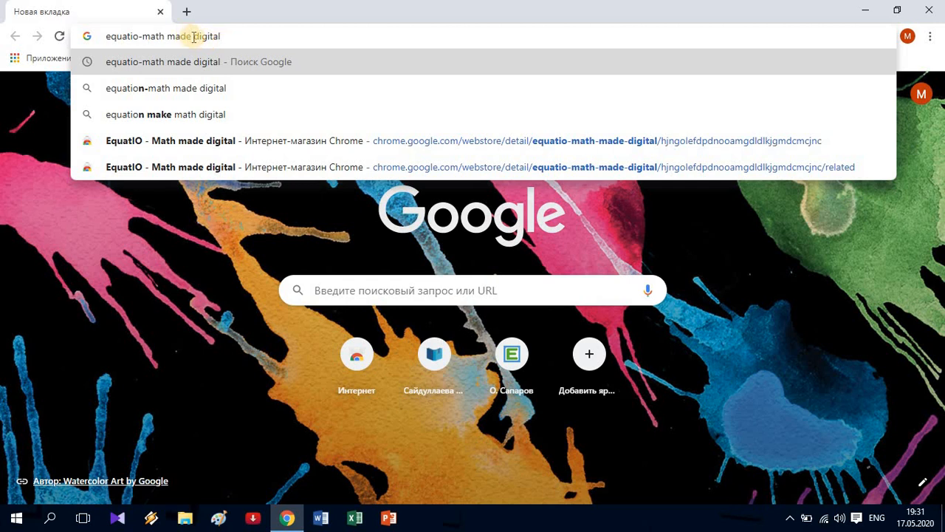
left_click_drag(235, 36, 109, 59)
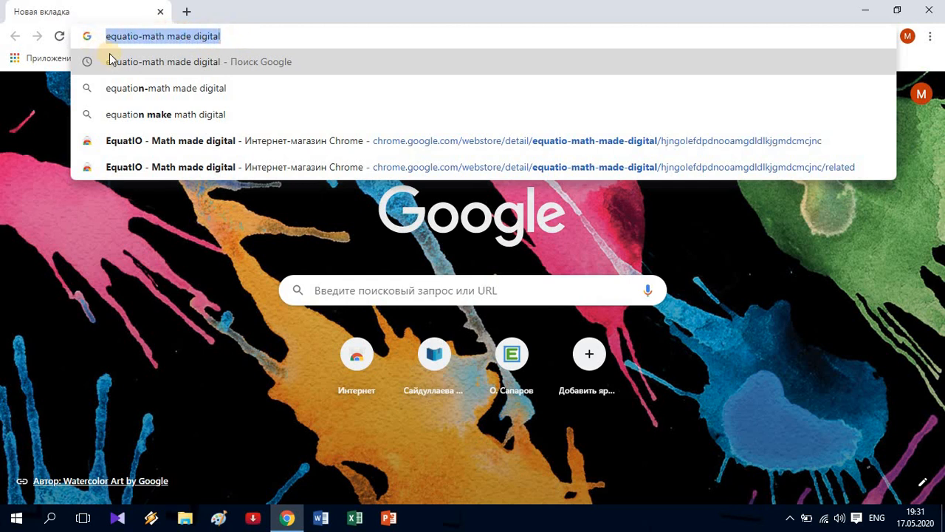
left_click(330, 51)
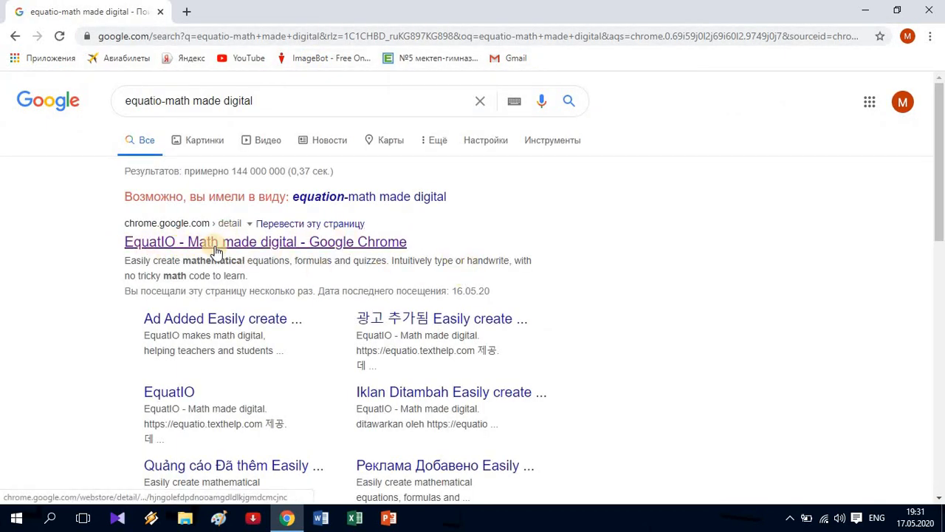
- Open the EquatIO - Math made digital page in the Chrome Web Store and install the extension, accepting its permissions
left_click(264, 243)
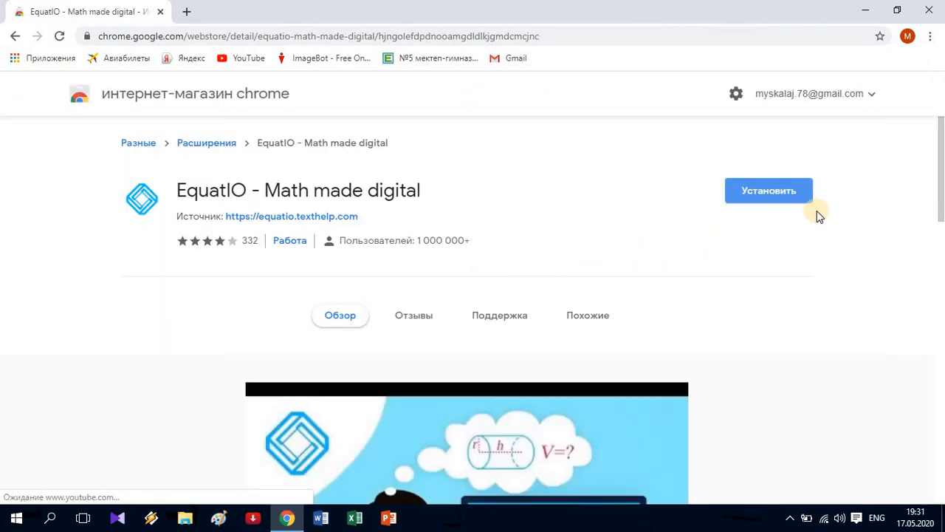
left_click(773, 193)
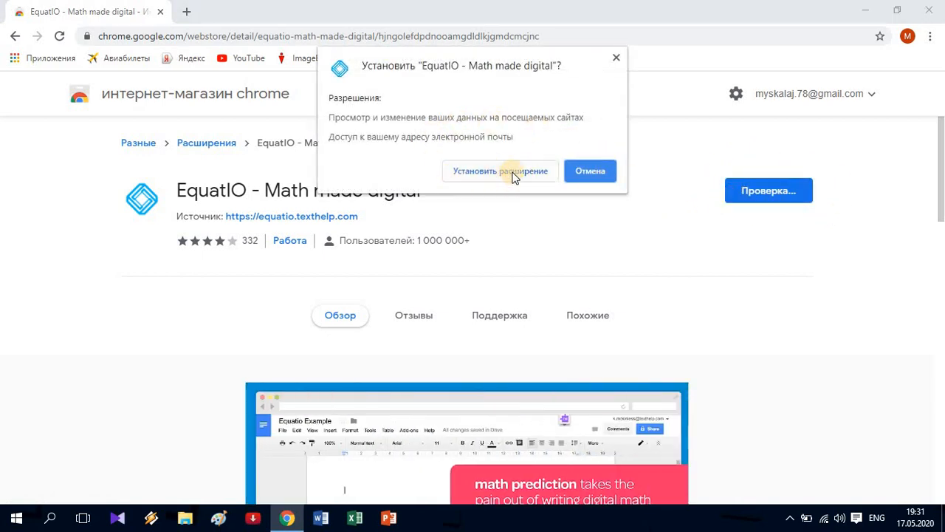
left_click(504, 172)
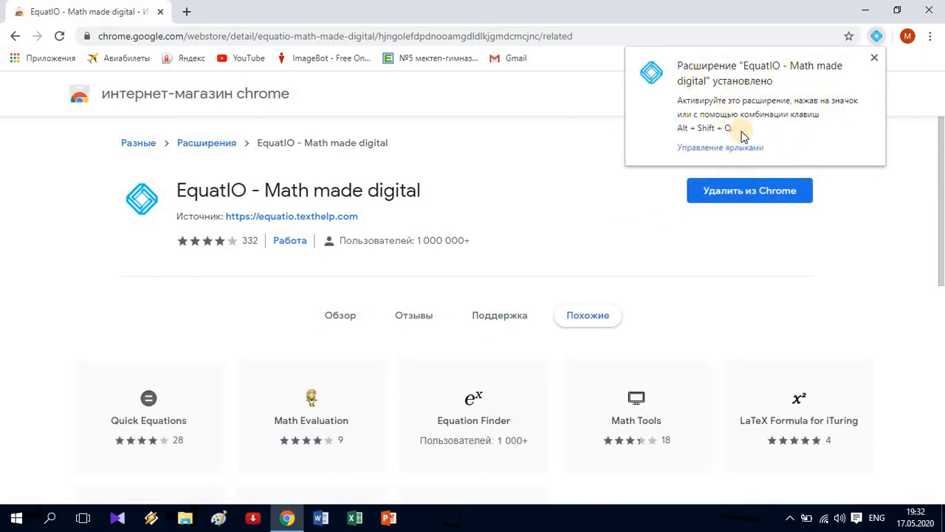
left_click(875, 59)
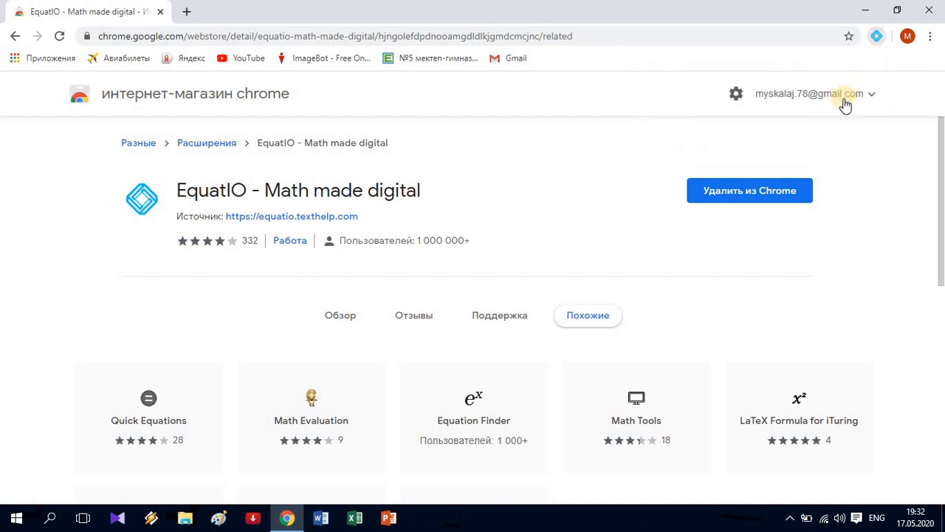
left_click(876, 41)
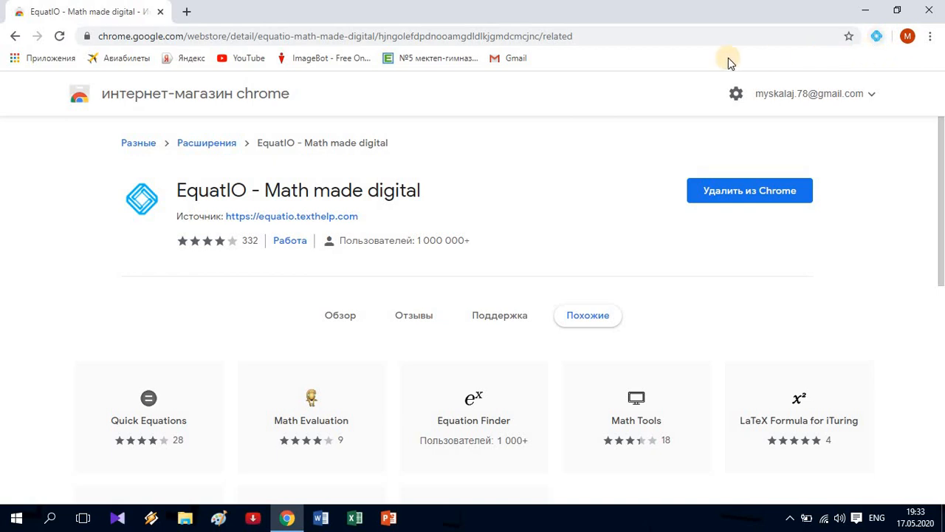
left_click(715, 196)
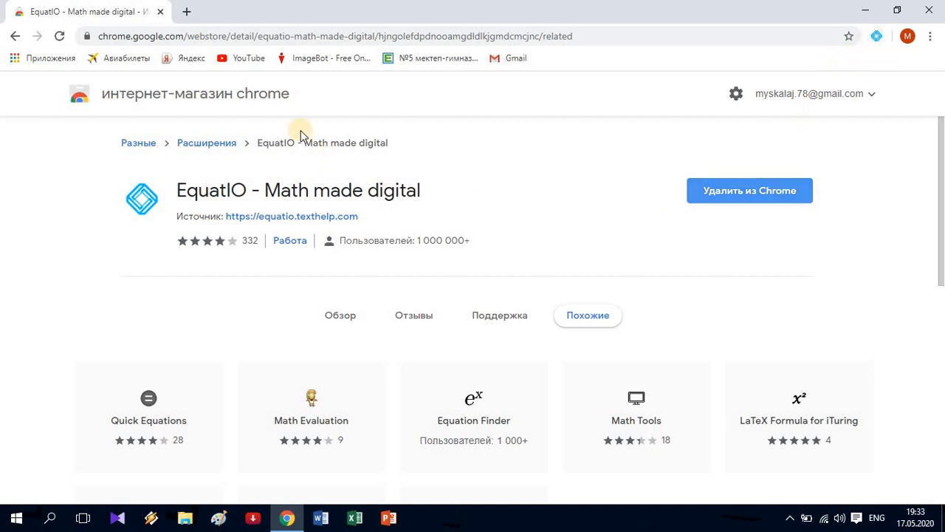
- Switch to the other Google account in a new tab and open its Google Drive
left_click(187, 12)
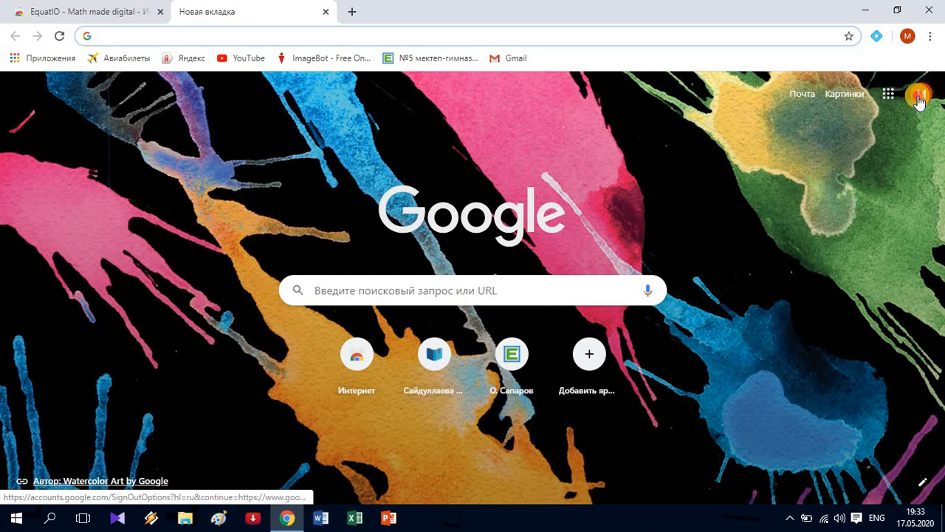
left_click(919, 100)
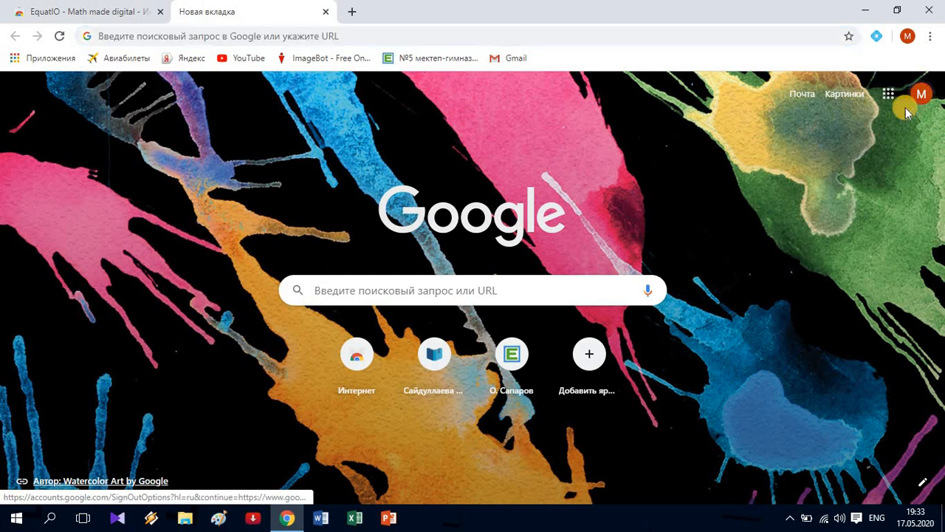
left_click(787, 318)
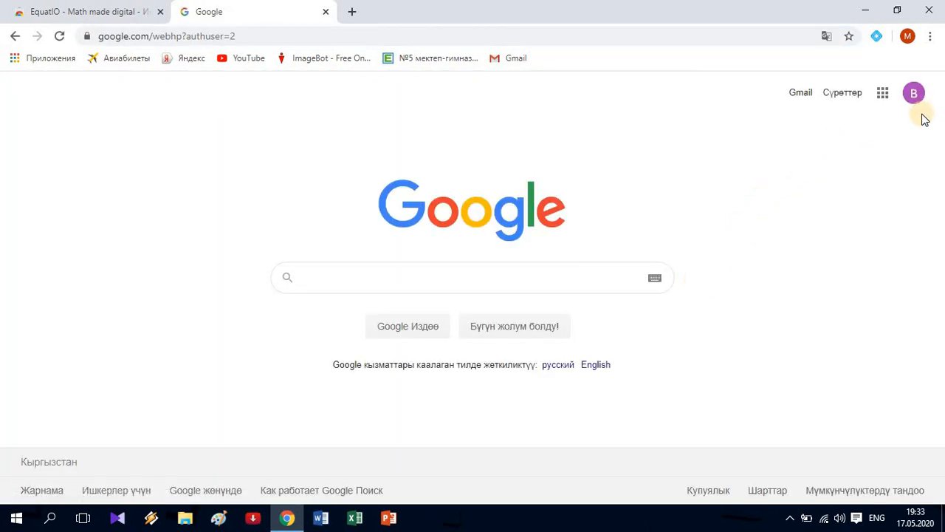
left_click(883, 95)
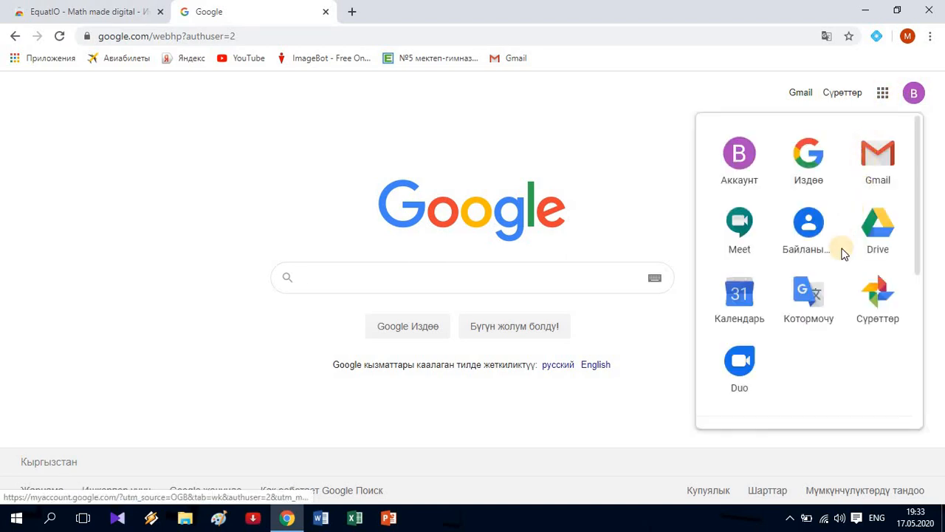
left_click(880, 234)
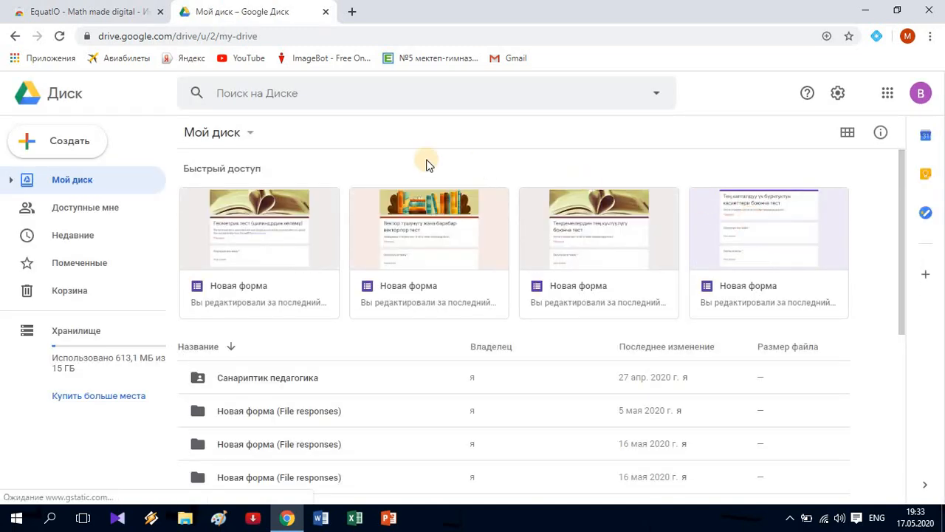
- Create a blank Google Form and set its title to "Тест 1"
left_click(63, 145)
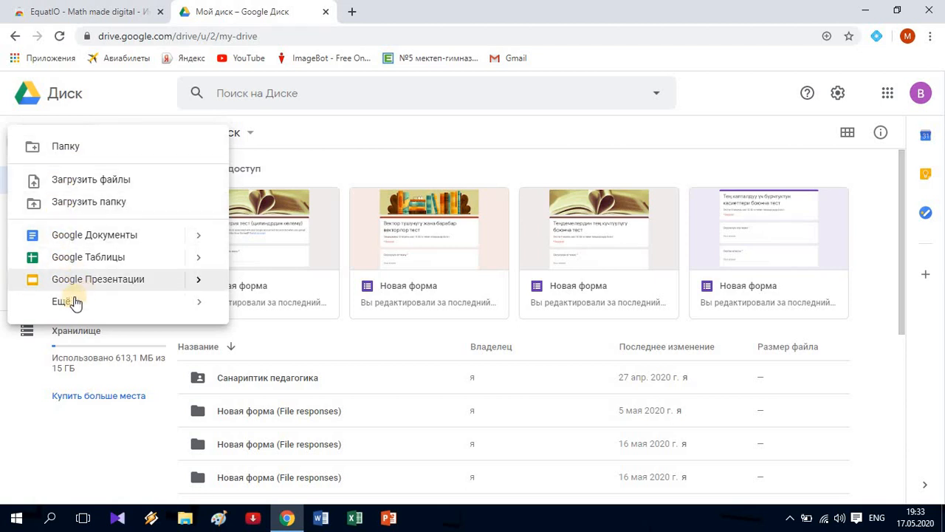
mouse_move(84, 311)
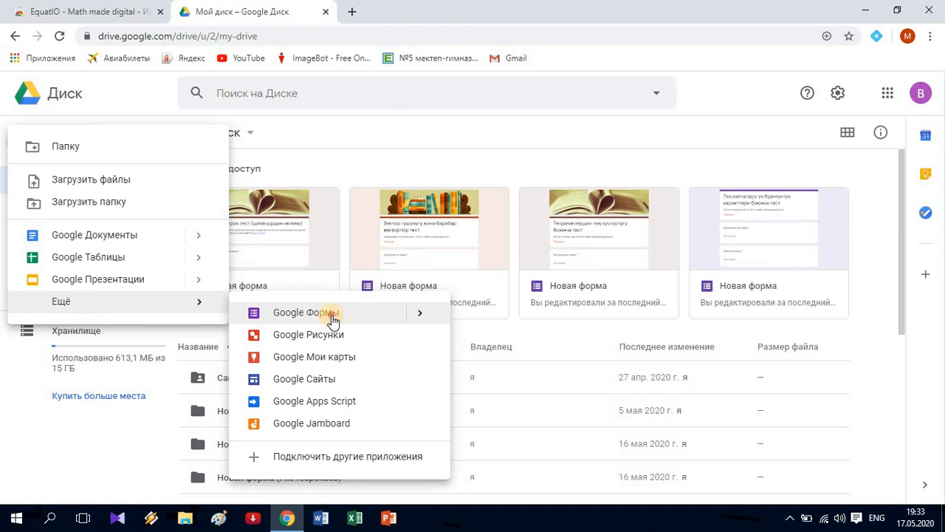
left_click(306, 312)
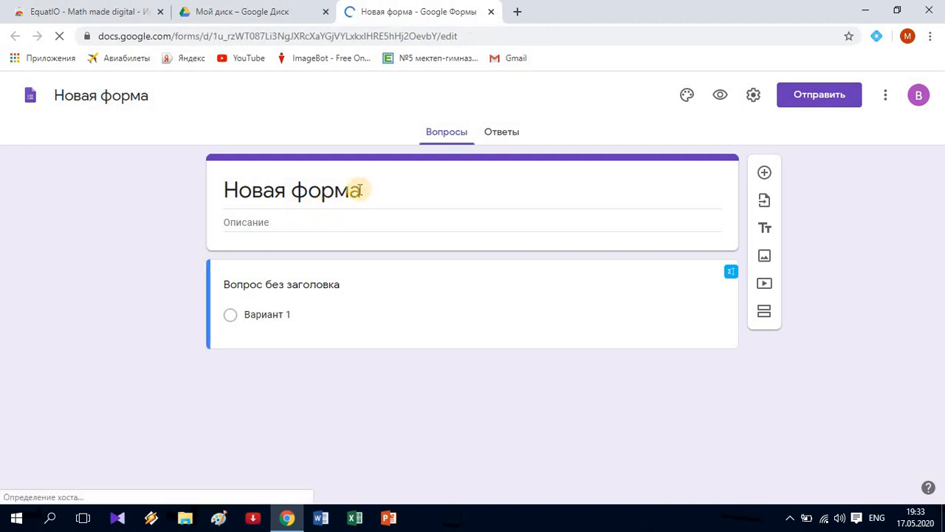
left_click(365, 190)
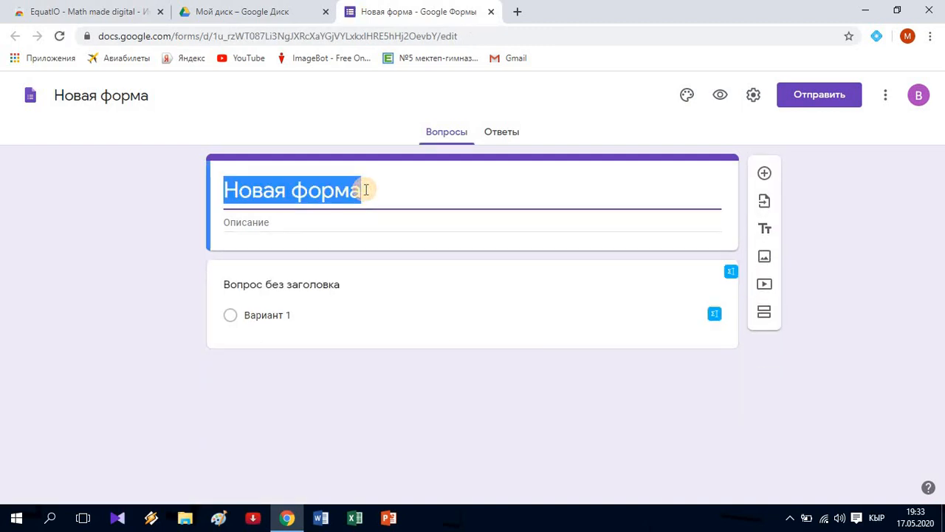
type("Т")
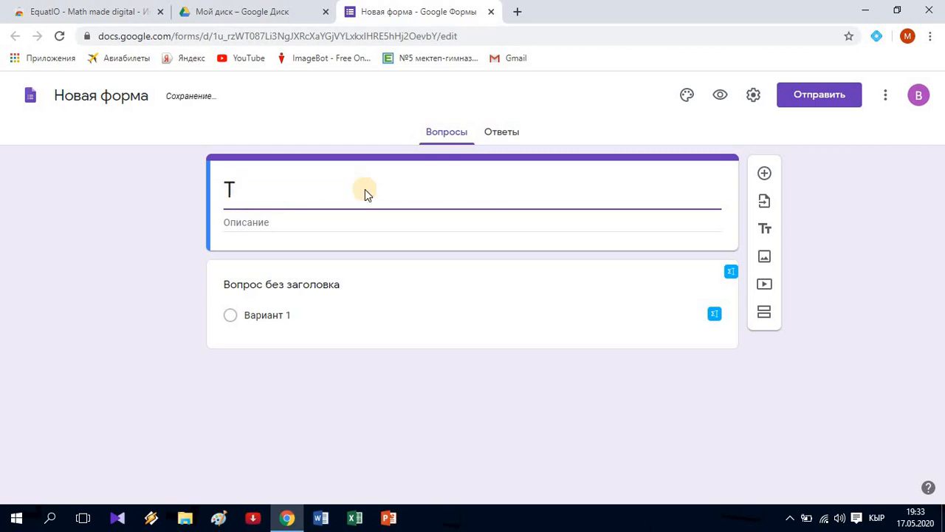
type("ест 1")
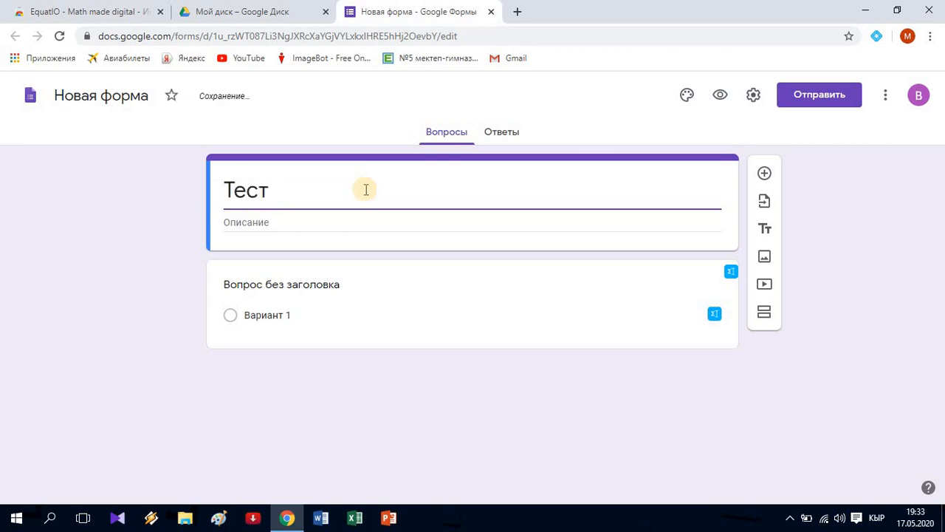
- Word the first question "Окуучунун аты жөнү", set its type to Текст (строка) and make it required
left_click(327, 292)
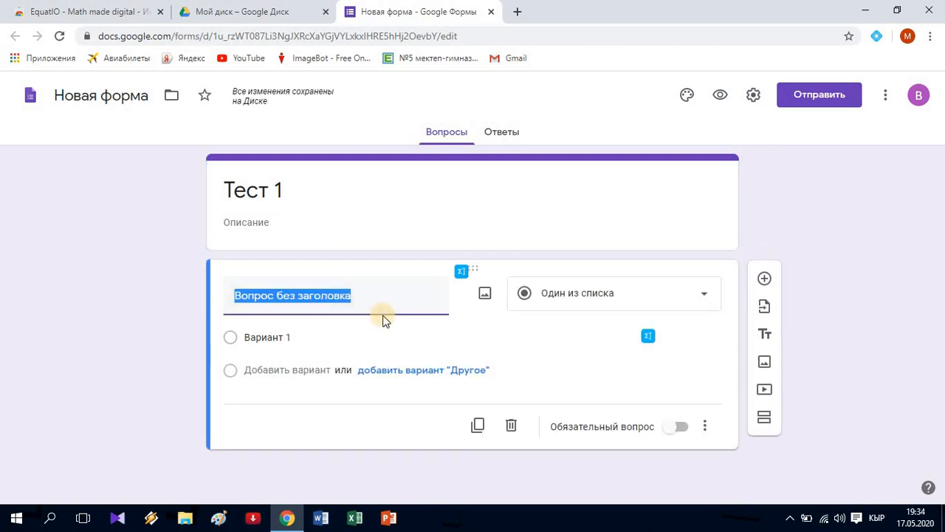
type("Окуучунун аты жөнү")
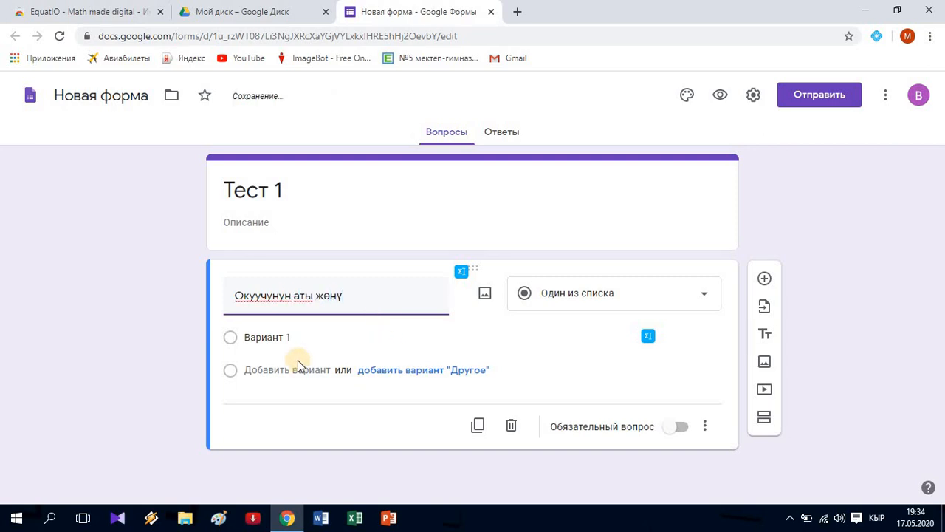
left_click(587, 299)
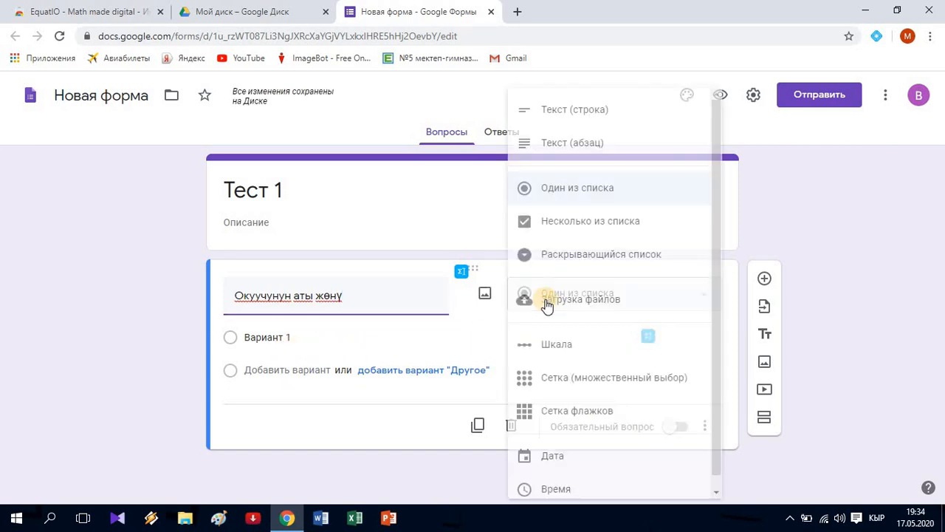
left_click(566, 112)
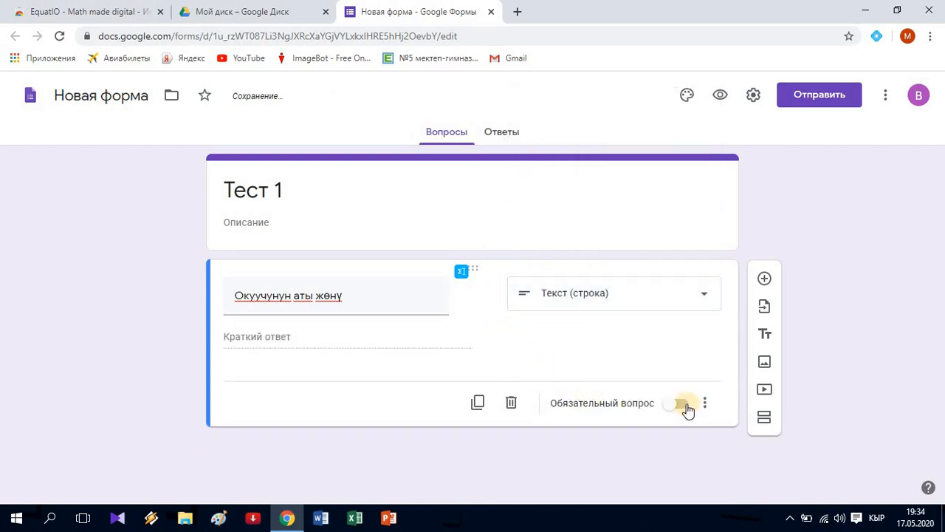
left_click(681, 405)
- Add a second question to the form and give it a second answer option
left_click(764, 284)
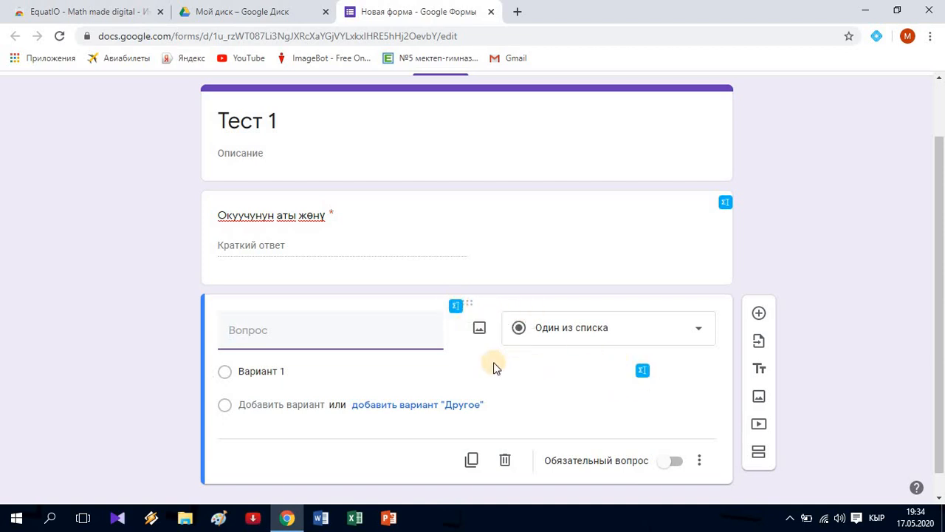
left_click(271, 406)
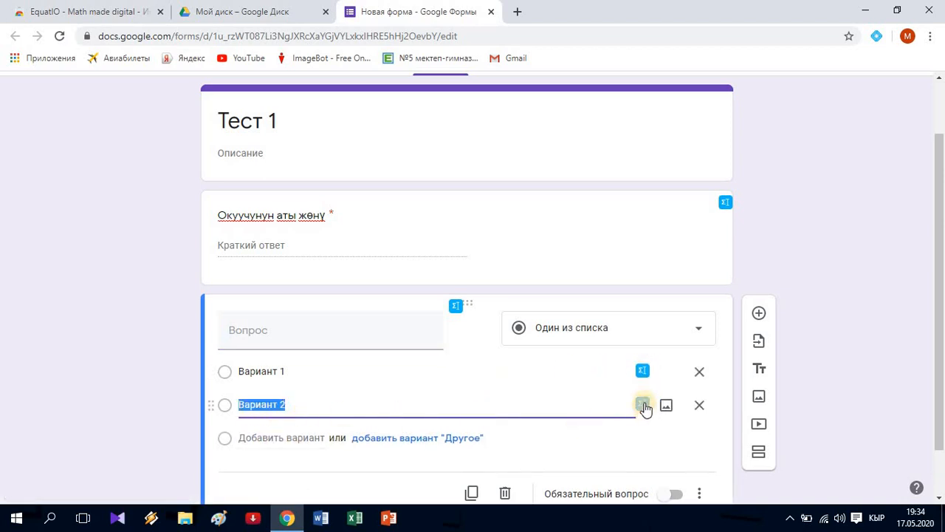
- Write the equation x^2 − 2x − 3 = 0 in EquatIO's math editor for the second question and insert it
left_click(457, 309)
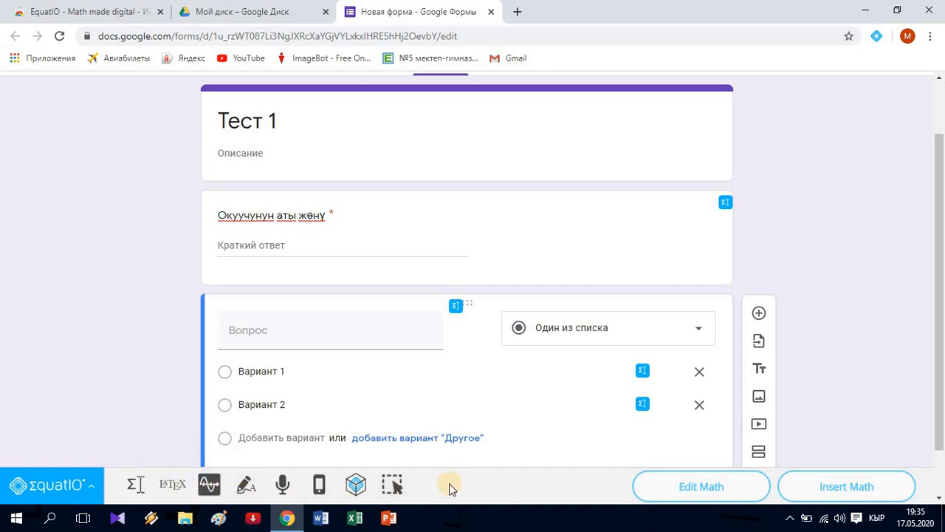
left_click(134, 494)
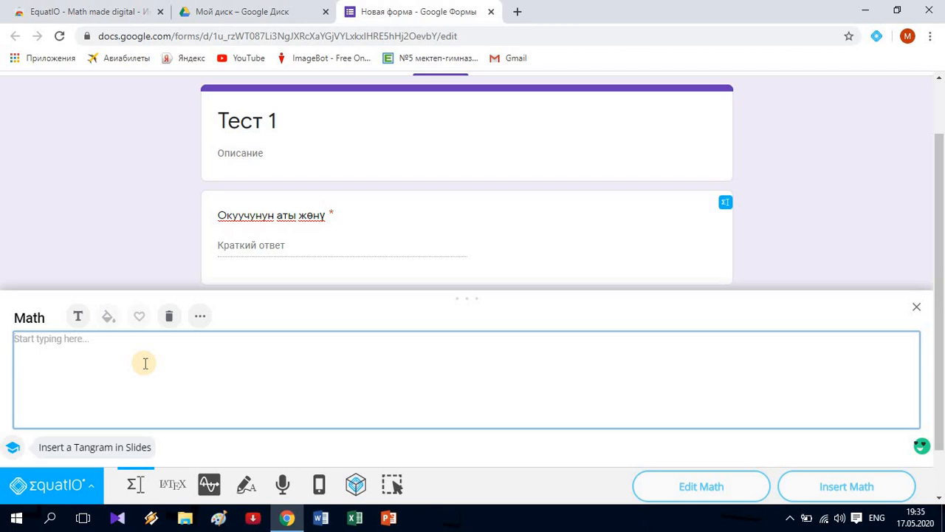
type("x^2 − 2x − 3 = 0")
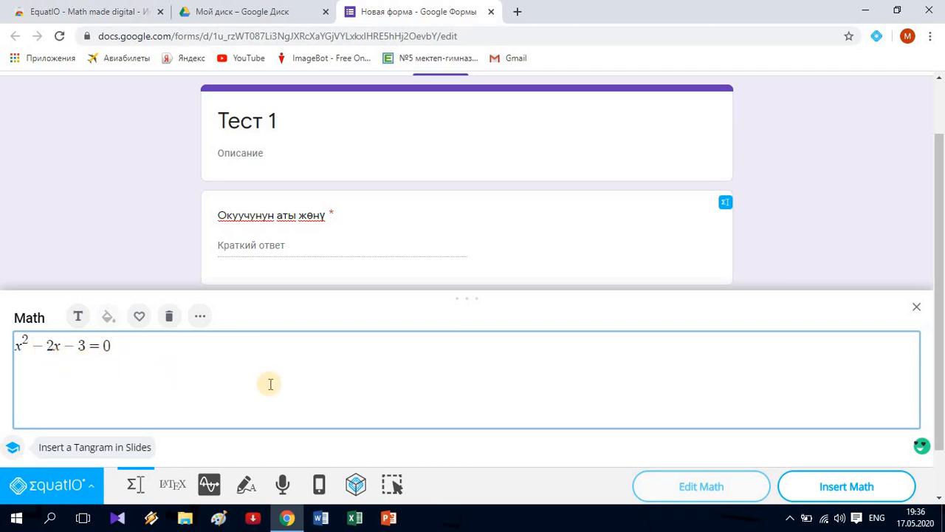
left_click(841, 492)
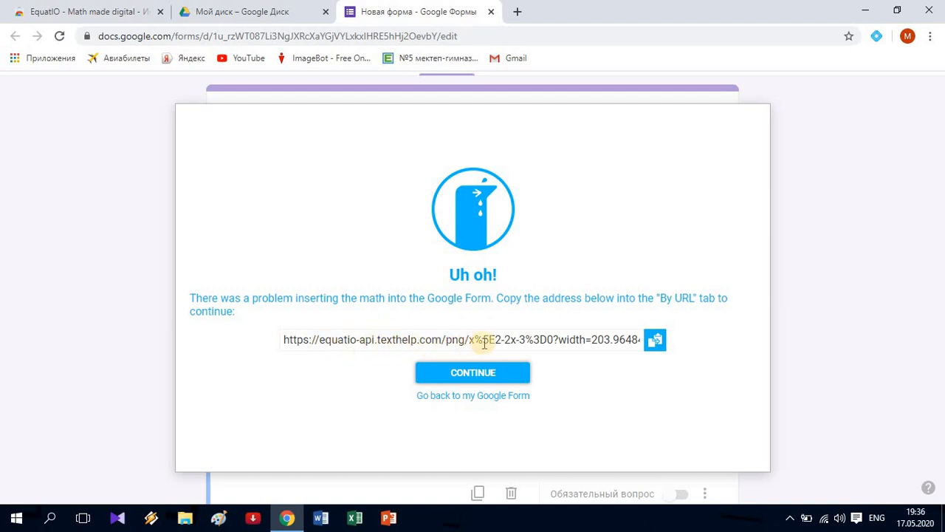
- Copy the image address of the x^2 − 2x − 3 = 0 equation and insert it by URL into the second question
left_click(655, 342)
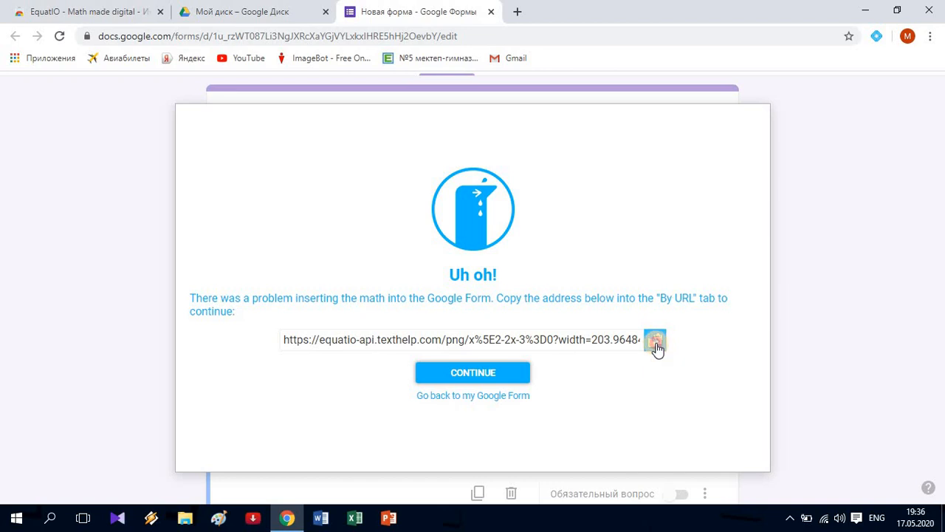
left_click(656, 342)
left_click(473, 375)
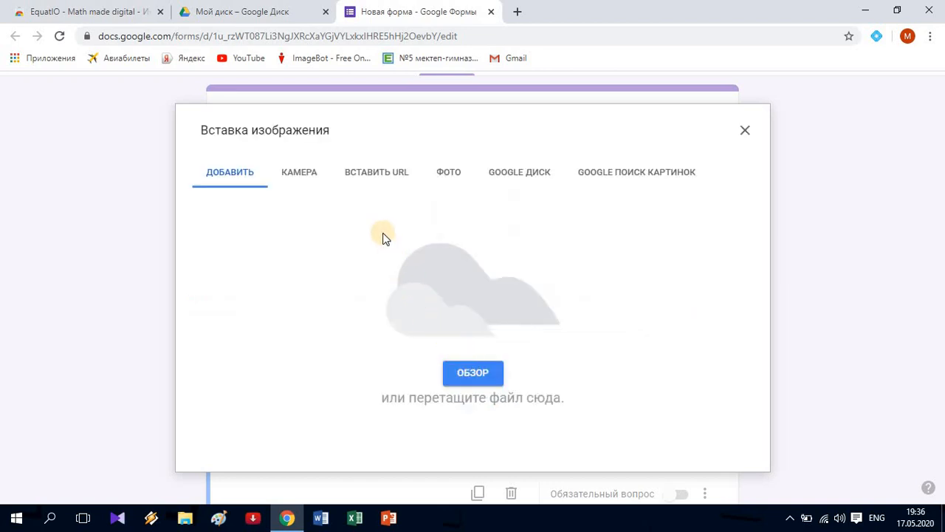
left_click(387, 177)
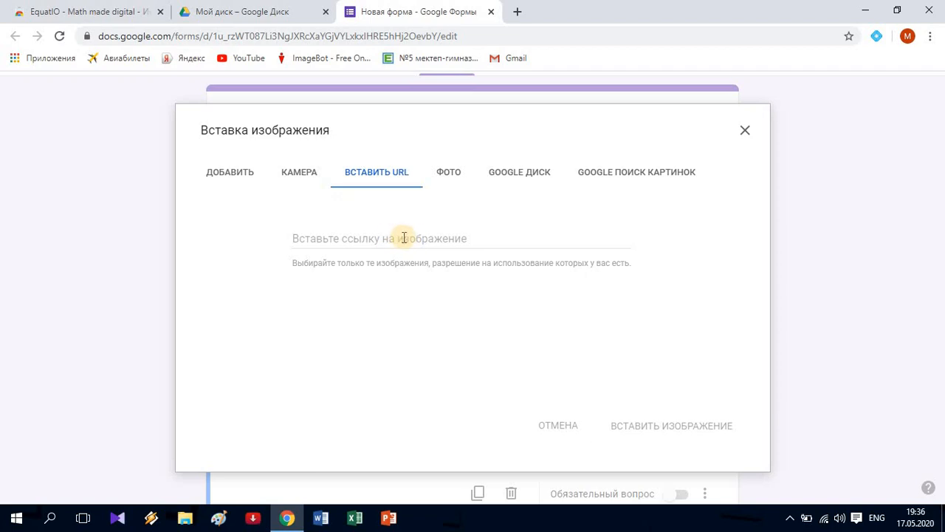
right_click(403, 238)
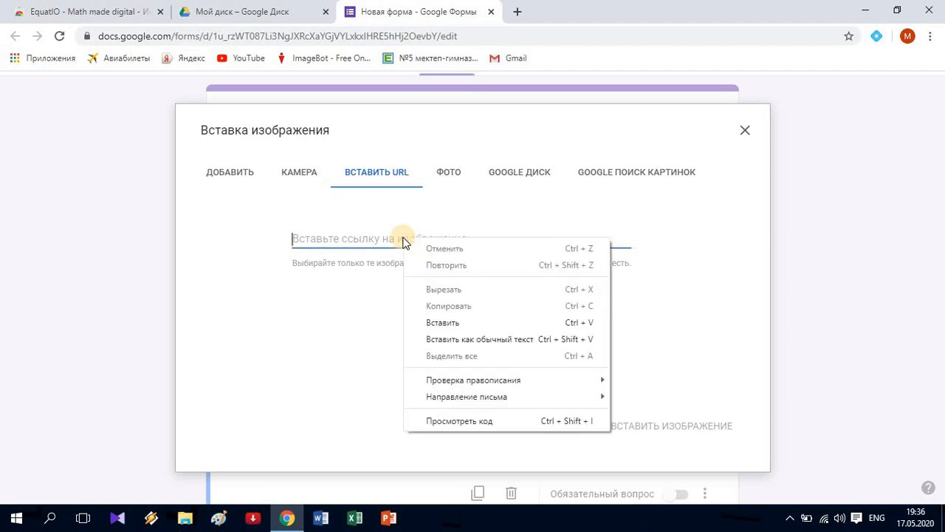
left_click(443, 322)
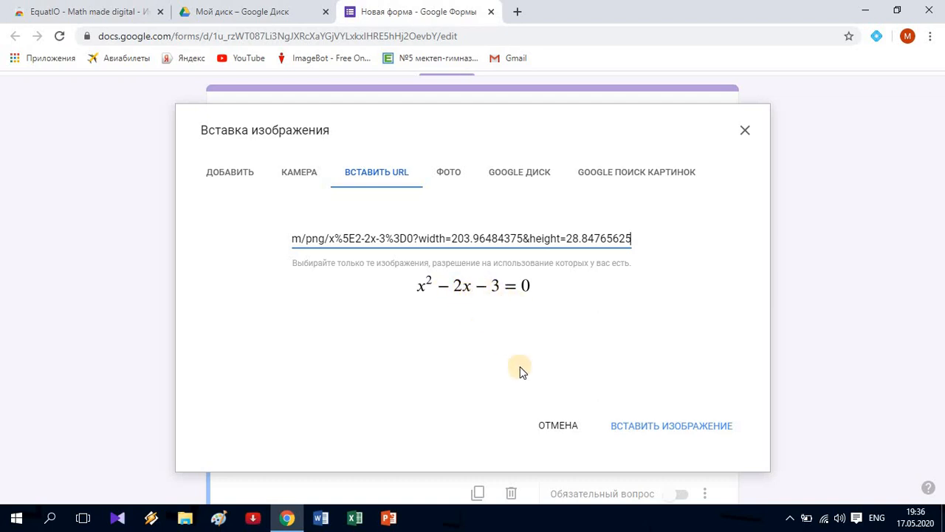
left_click(662, 426)
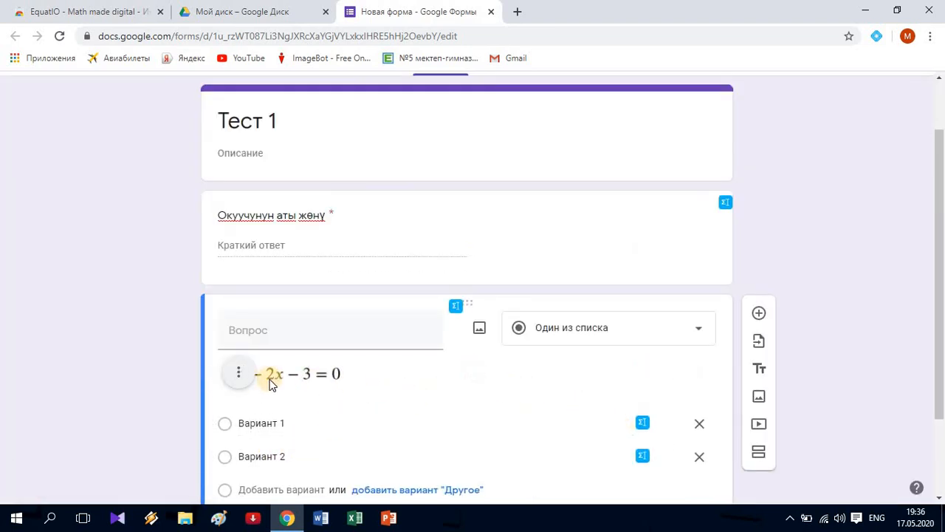
- Add a third question to the form and word the second question "Тендемени чыгаргыла"
scroll(370, 316, "down", 2)
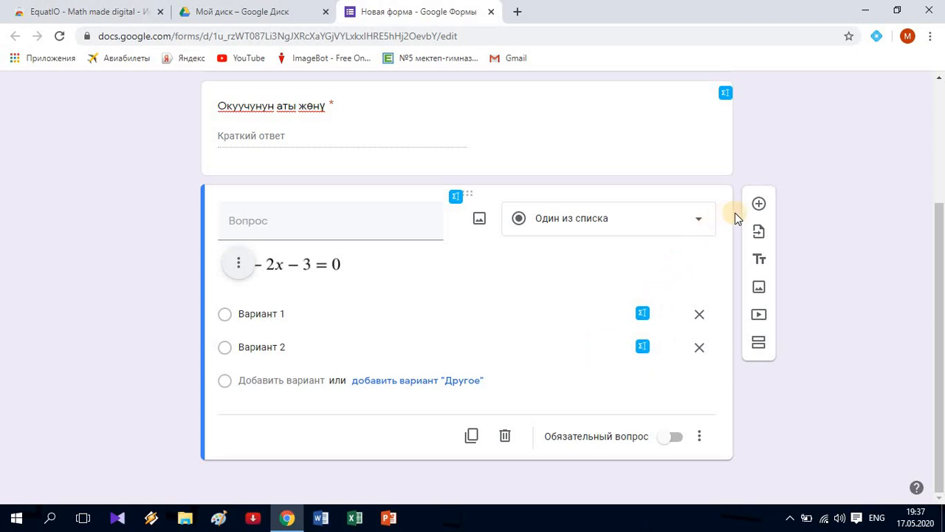
left_click(759, 205)
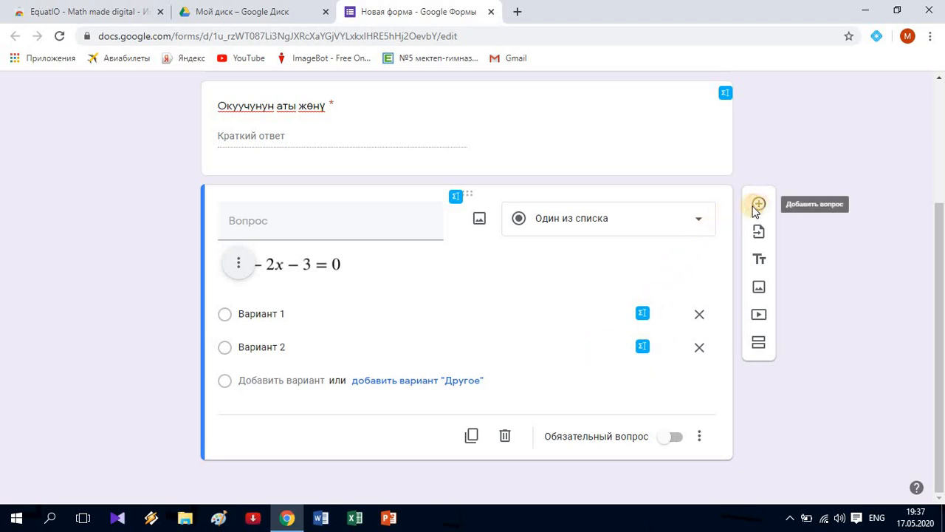
left_click(268, 214)
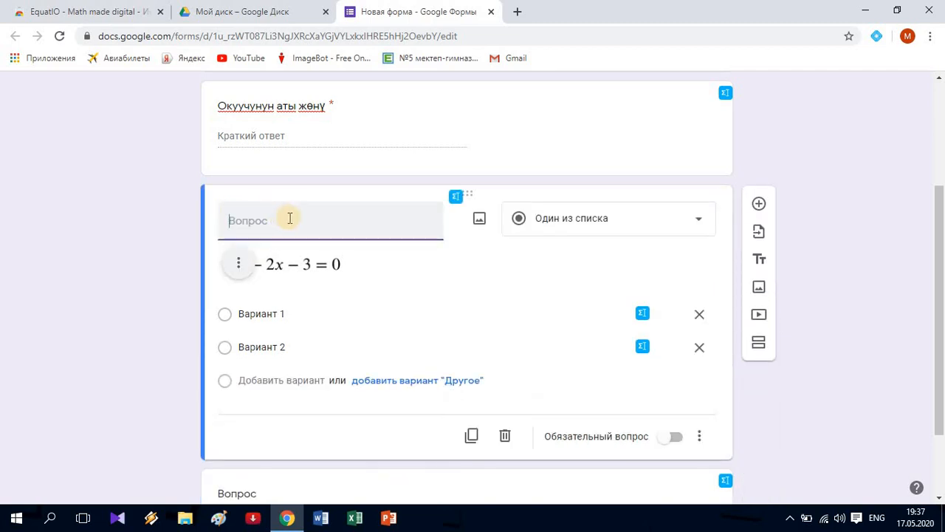
type("Tендемени чыгаргыла")
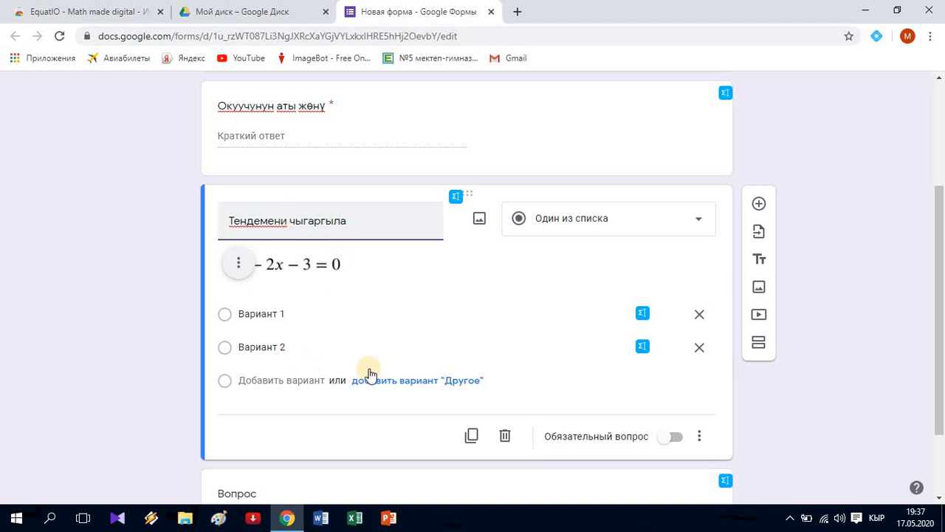
- Open EquatIO's math editor for the third question and clear the previous equation from it
scroll(397, 453, "down", 2)
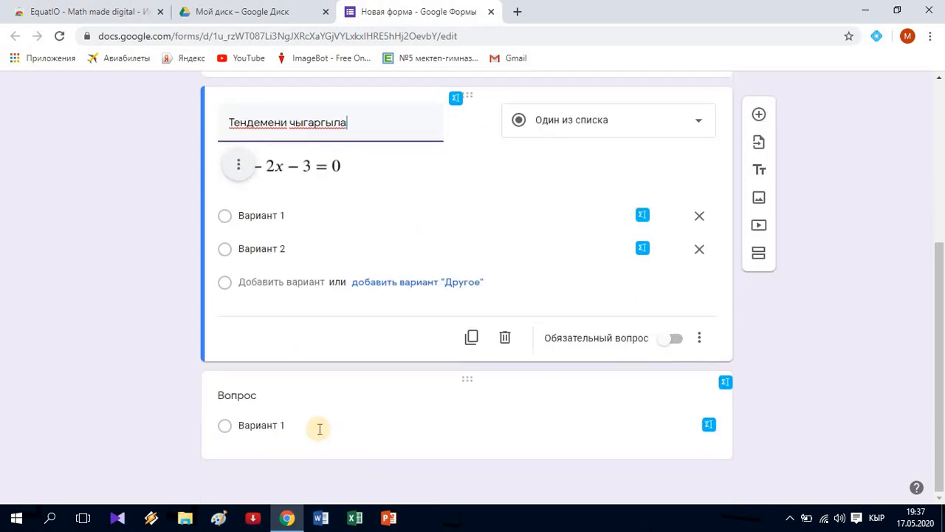
left_click(288, 401)
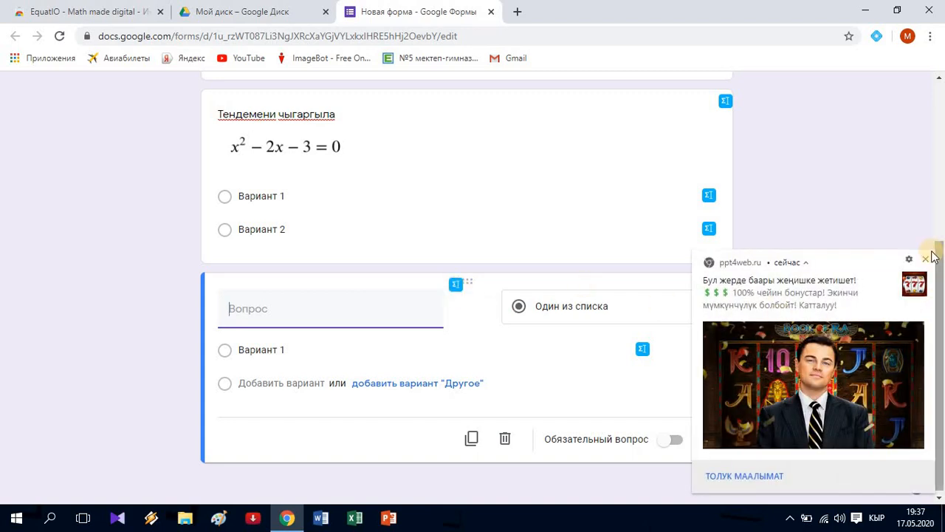
left_click(926, 259)
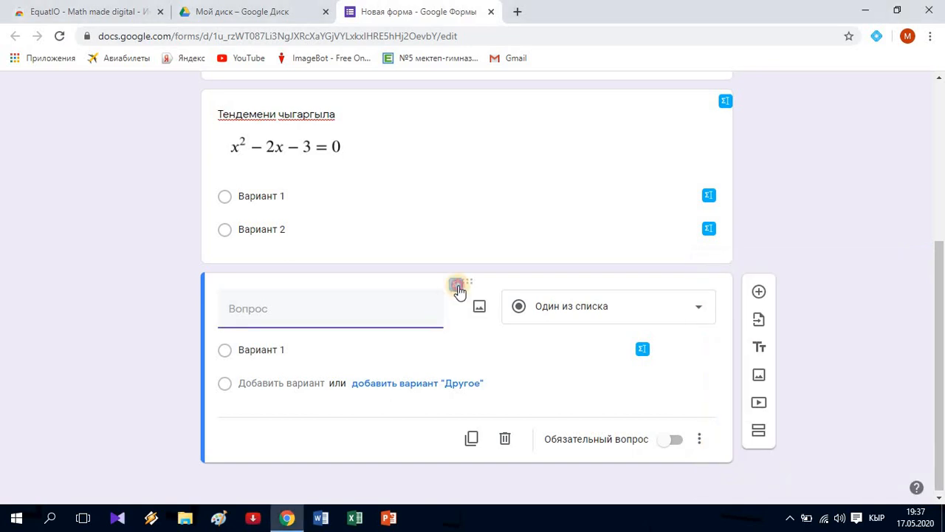
left_click(458, 287)
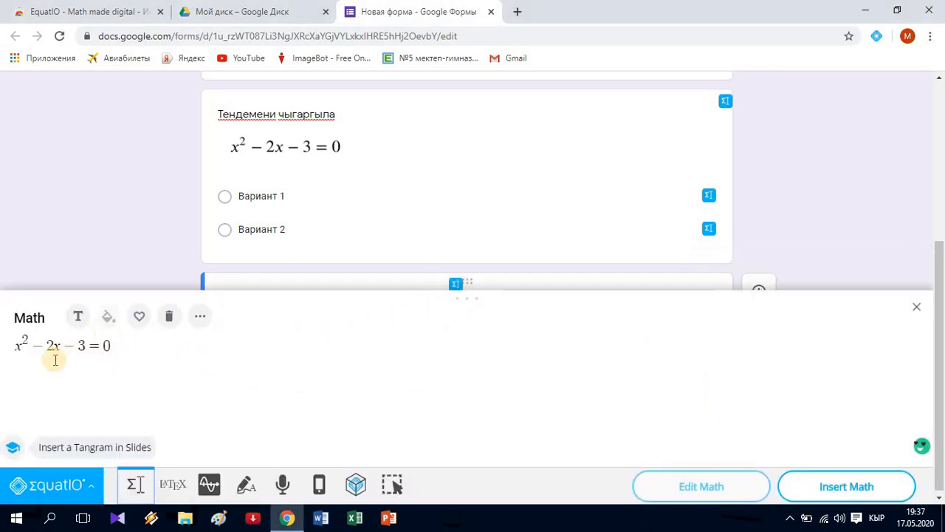
left_click(169, 318)
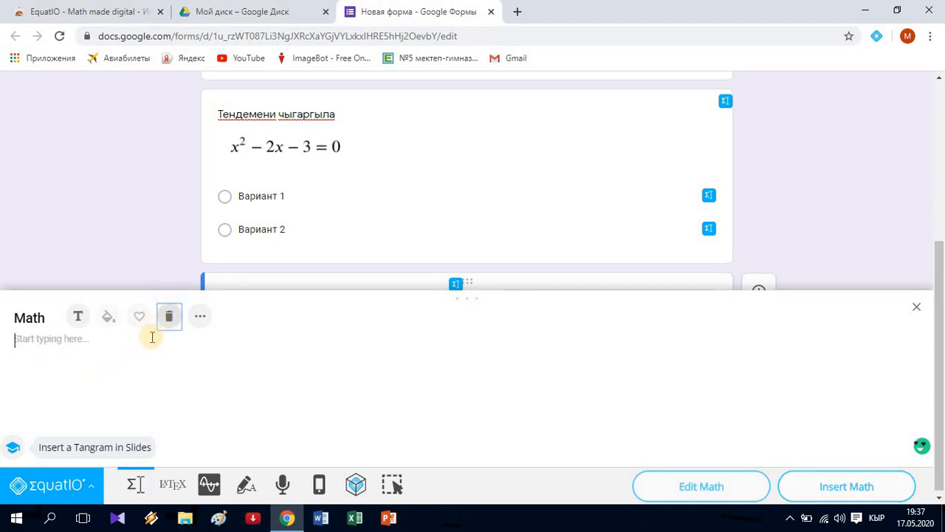
- Look through the symbols and ready-made formulas that EquatIO's math editor offers
left_click(200, 319)
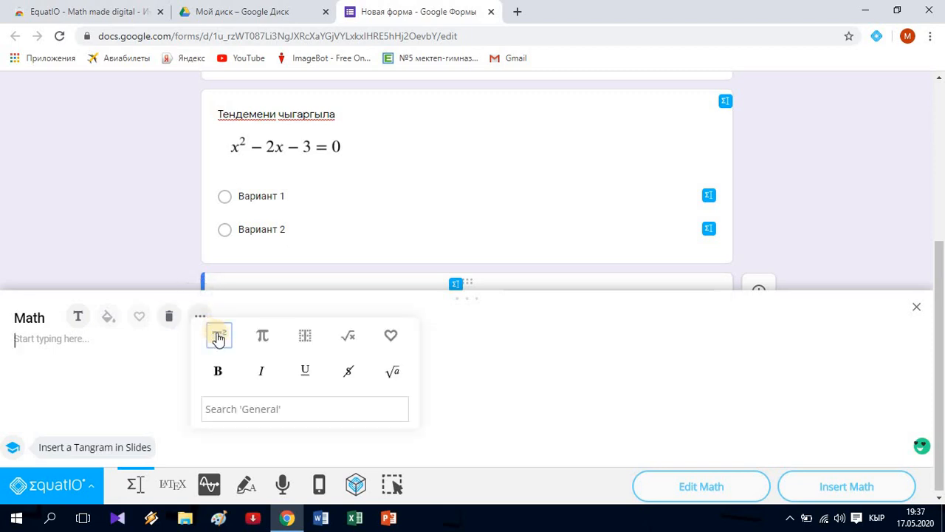
left_click(261, 339)
scroll(294, 406, "down", 5)
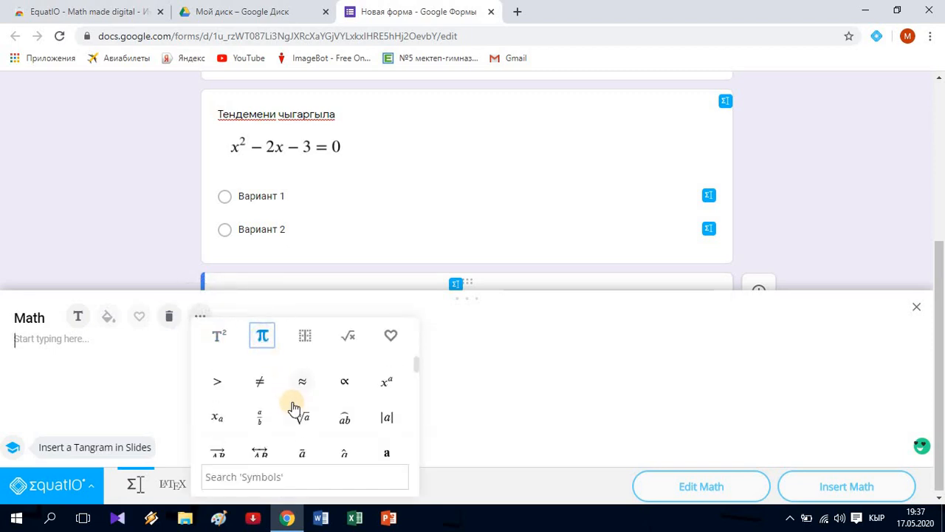
scroll(296, 406, "down", 5)
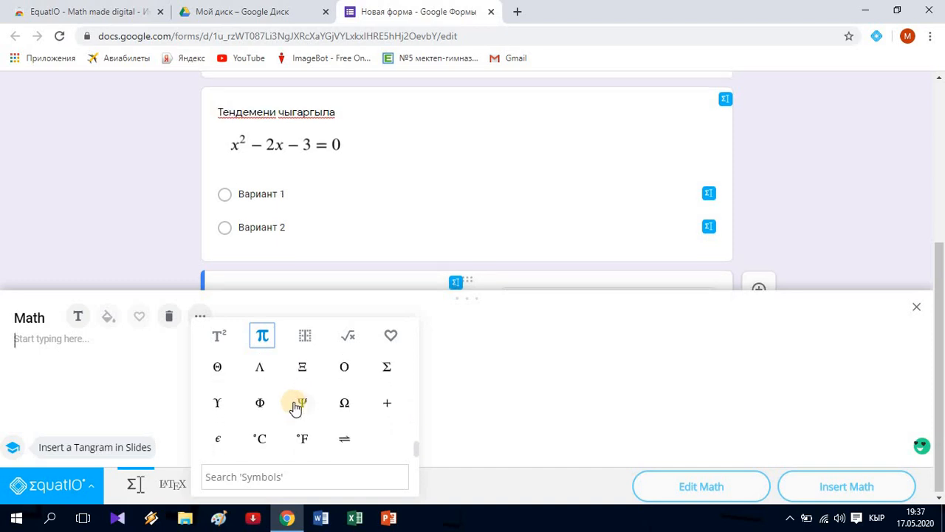
scroll(292, 402, "up", 5)
scroll(292, 402, "down", 5)
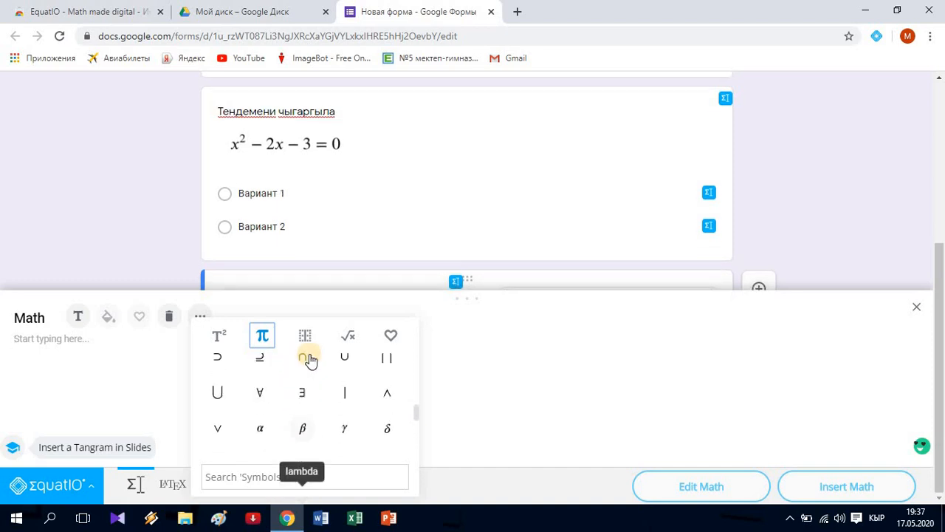
left_click(348, 336)
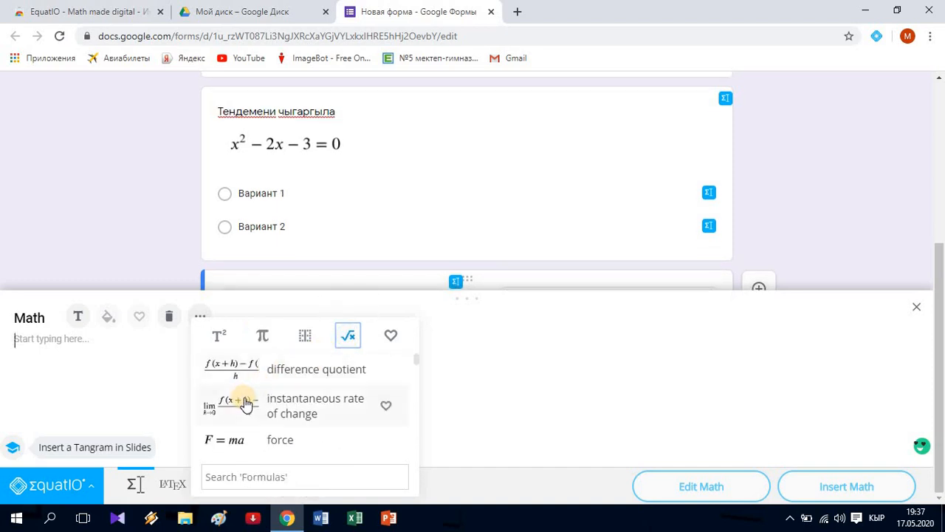
scroll(248, 403, "down", 4)
scroll(251, 406, "down", 10)
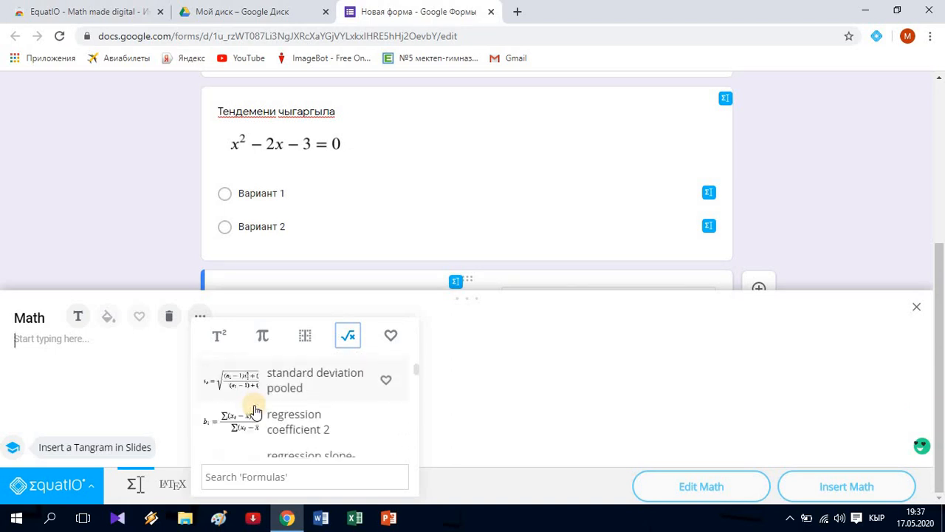
scroll(259, 391, "down", 8)
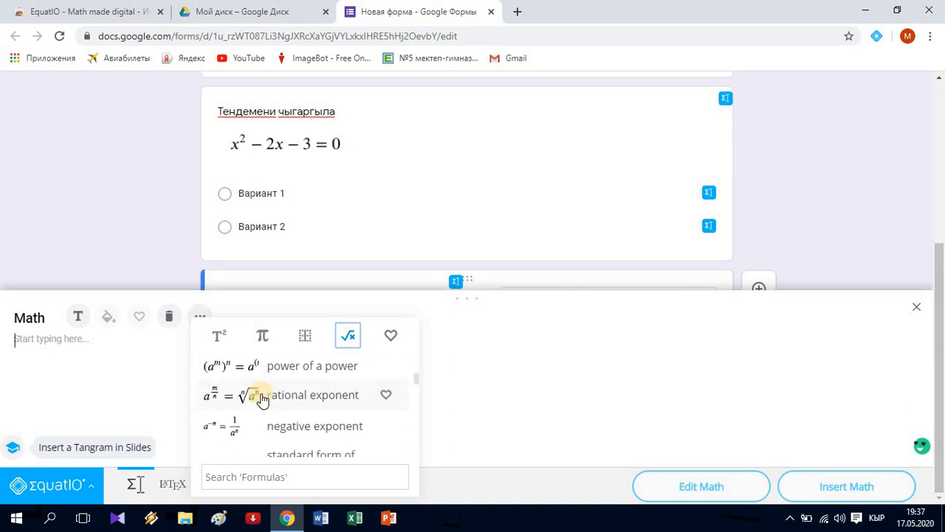
- Write the expression log₂ 8 = in EquatIO's math editor for the third question and insert it
left_click(91, 340)
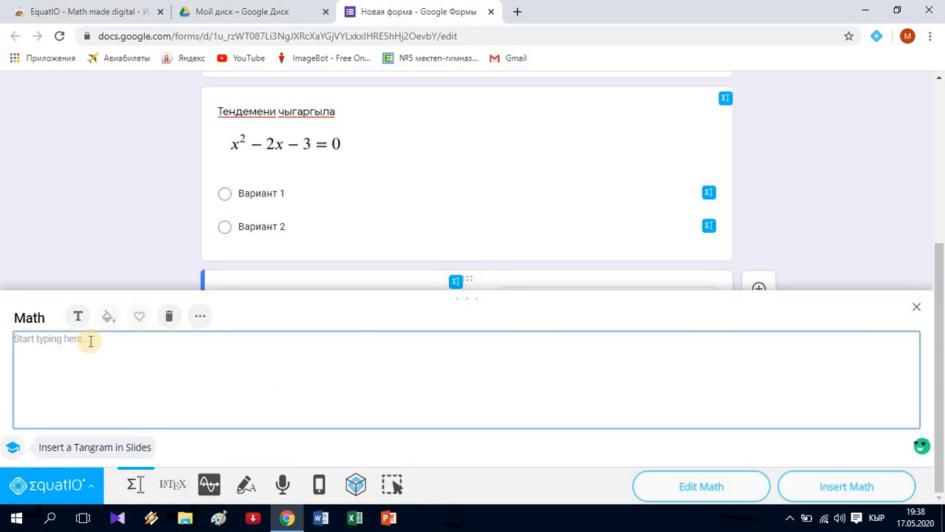
key("alt+shift")
type("lo")
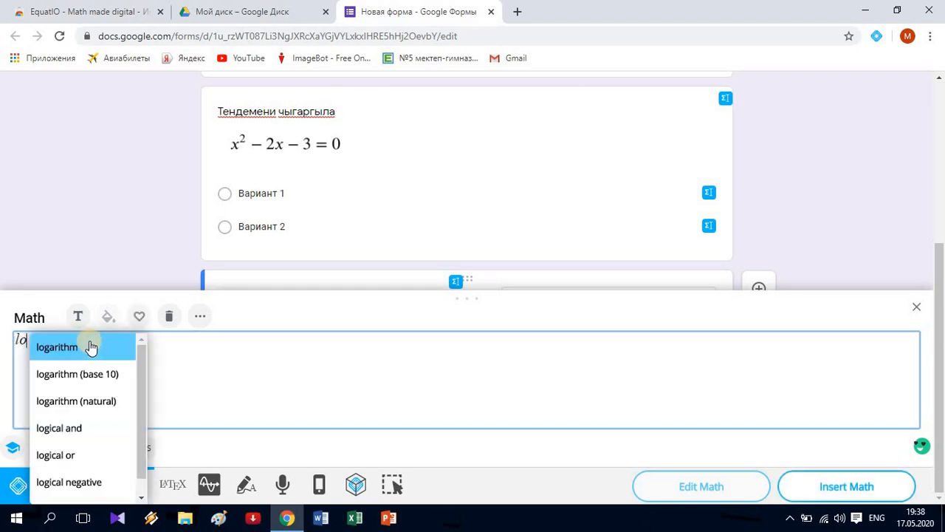
type("g")
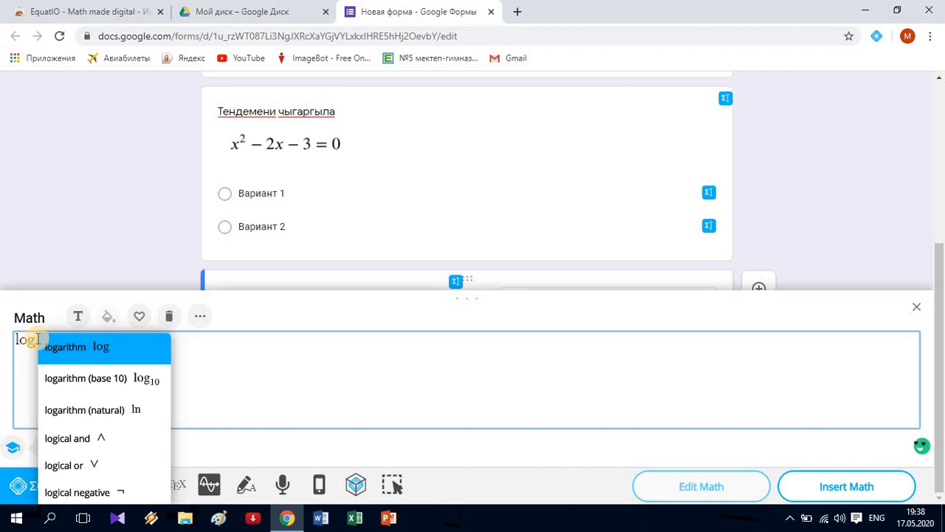
type("_")
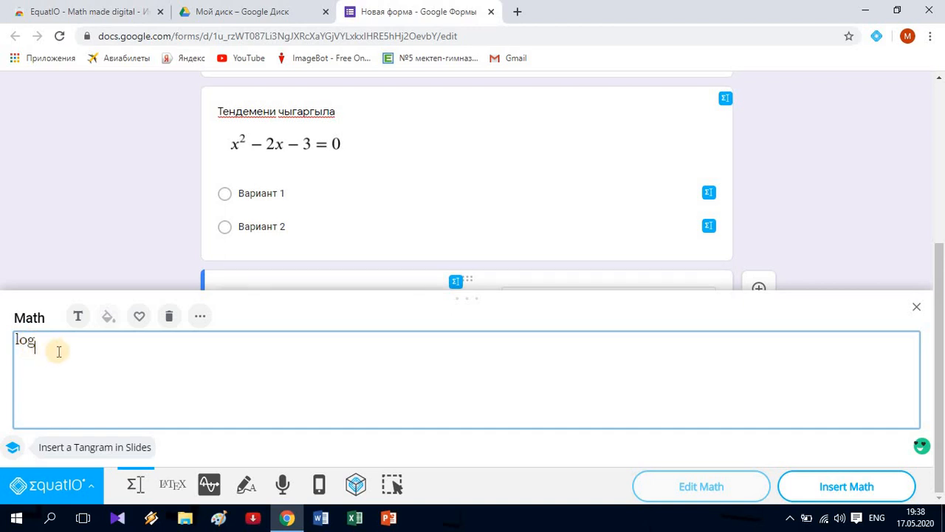
type("2")
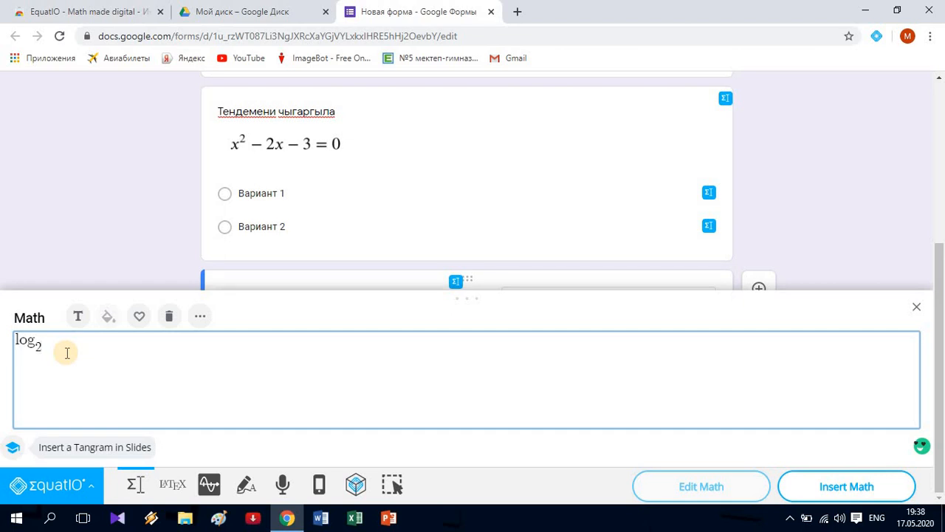
key("Right")
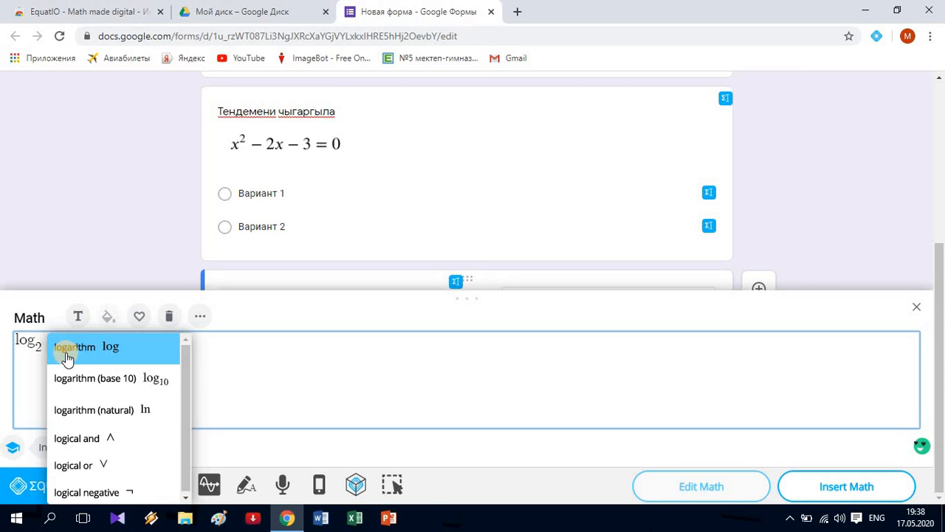
type("8 ")
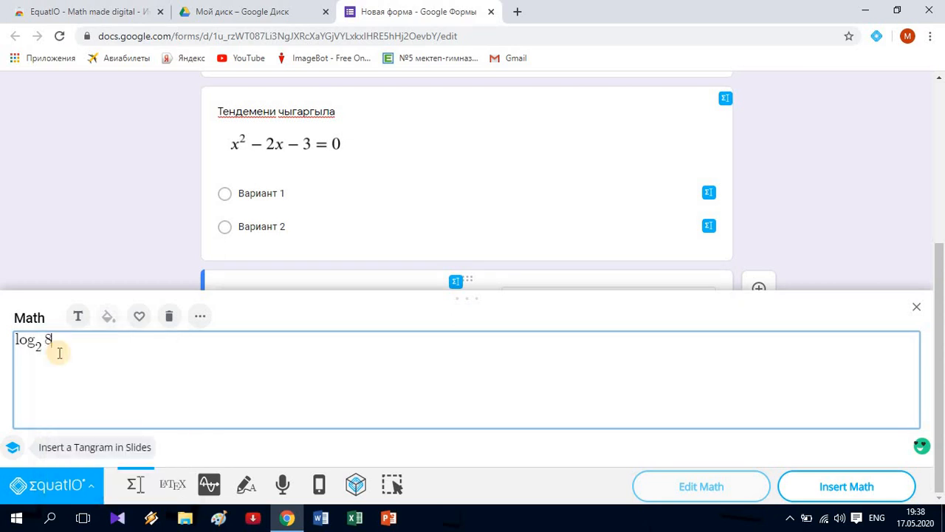
type("=")
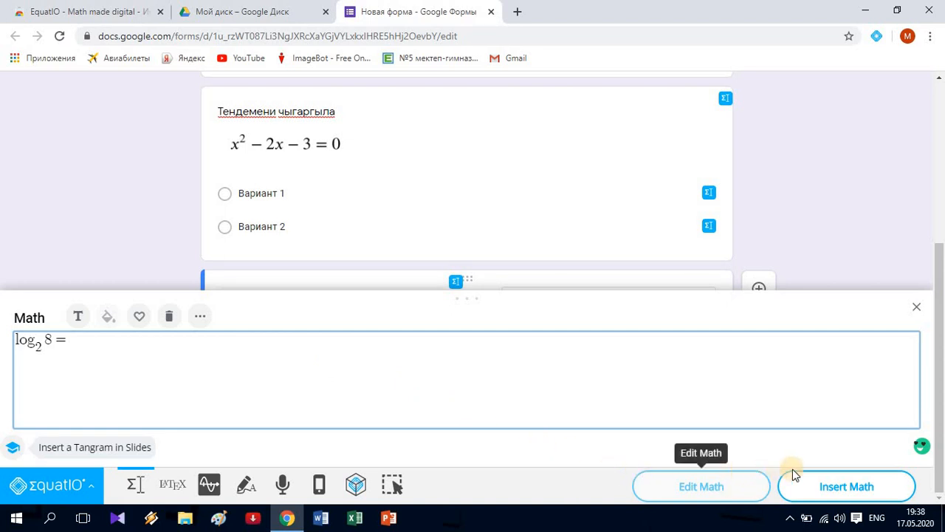
left_click(843, 493)
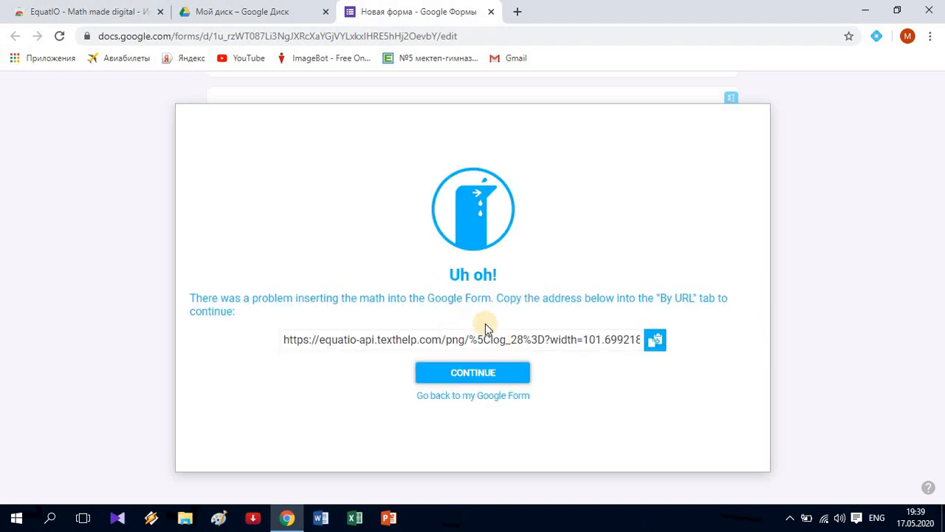
- Insert the log₂ 8 = equation image into the third question by copying its EquatIO address and using it as the image URL
left_click(656, 345)
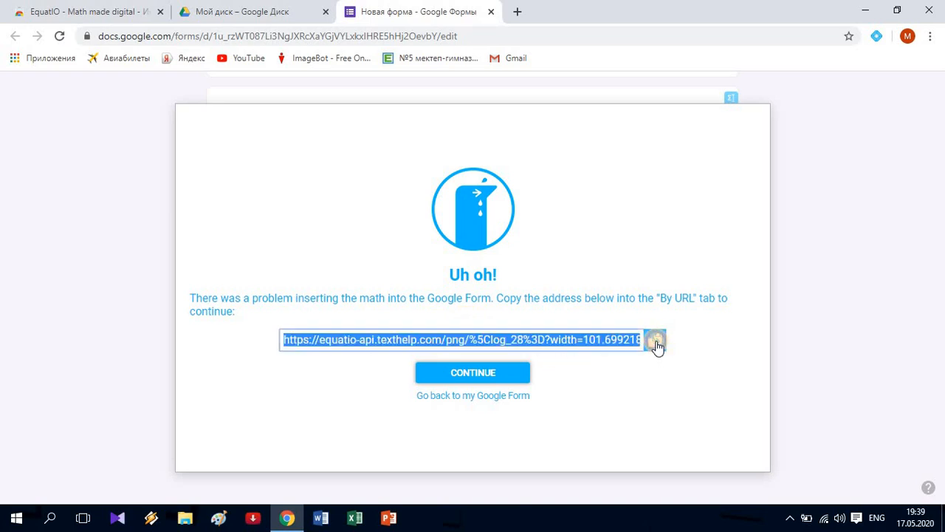
left_click(494, 377)
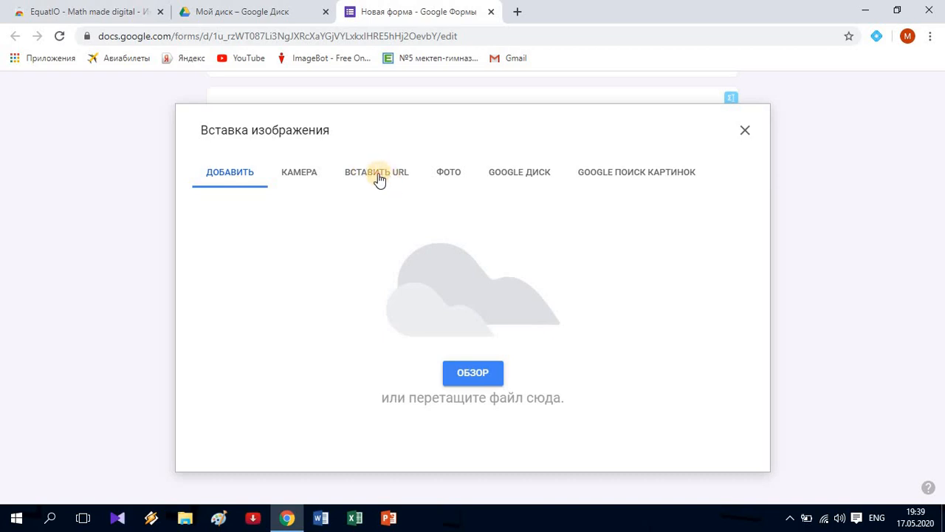
left_click(378, 177)
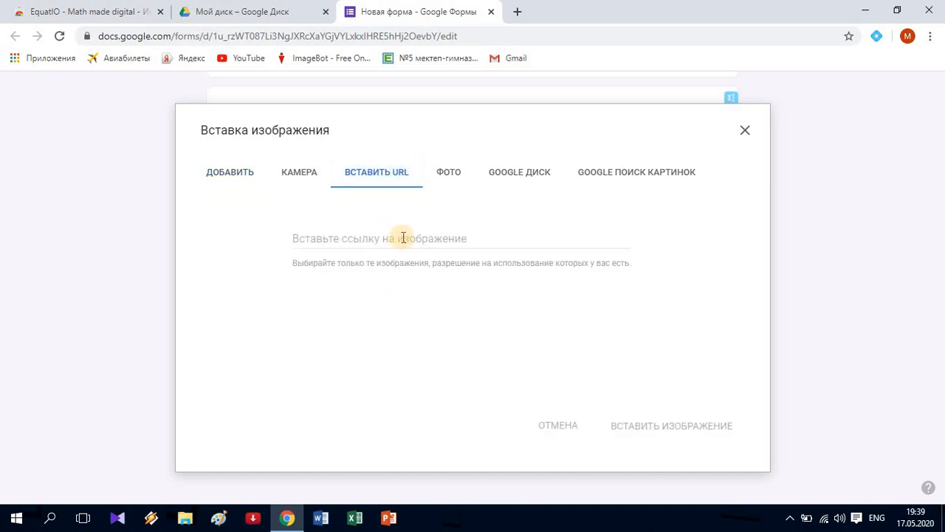
right_click(403, 238)
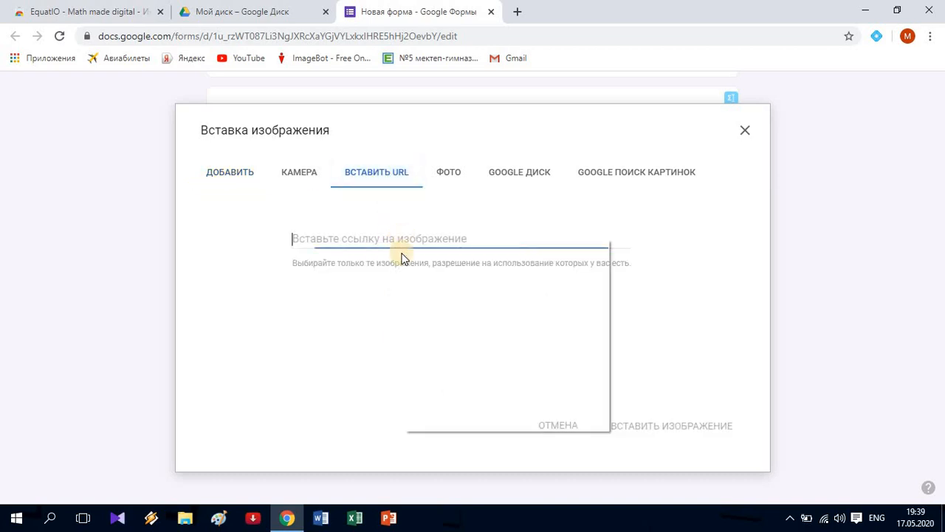
left_click(442, 322)
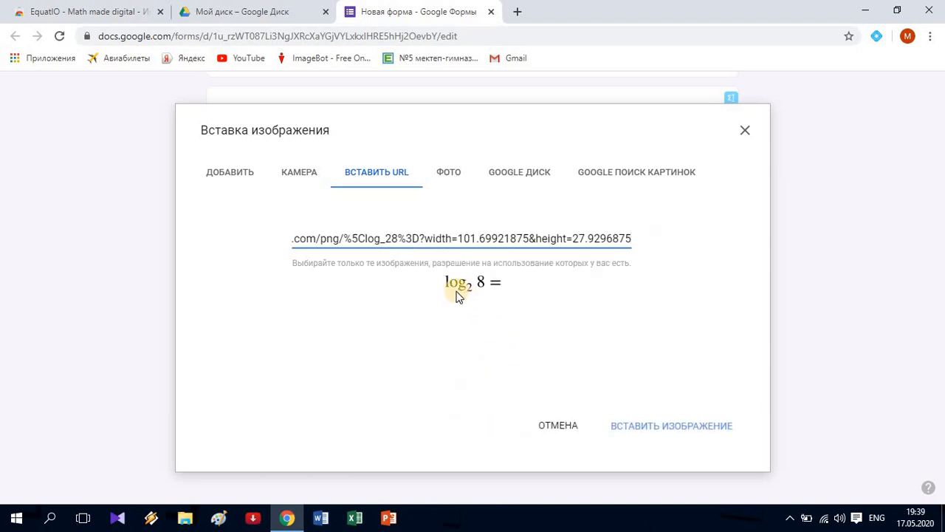
left_click(637, 427)
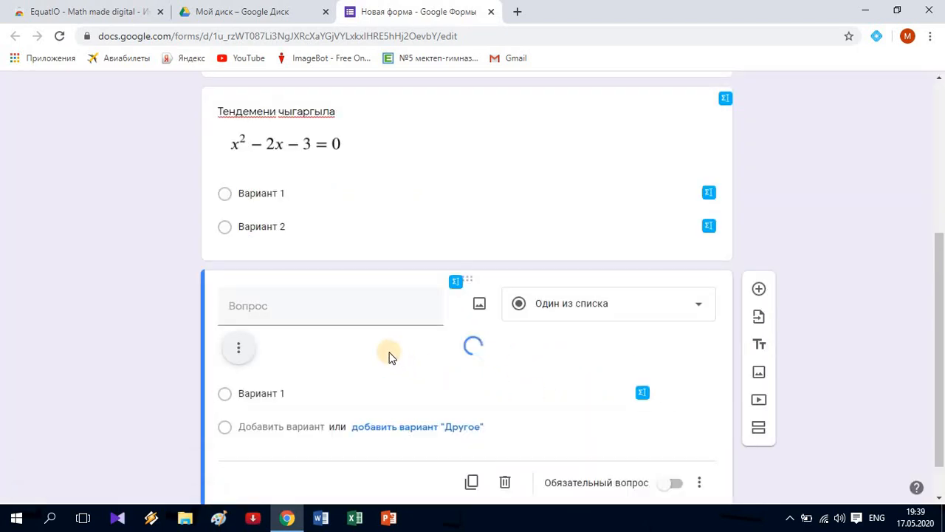
- Word the third question "Логарифманы эсептегиле"
left_click(295, 309)
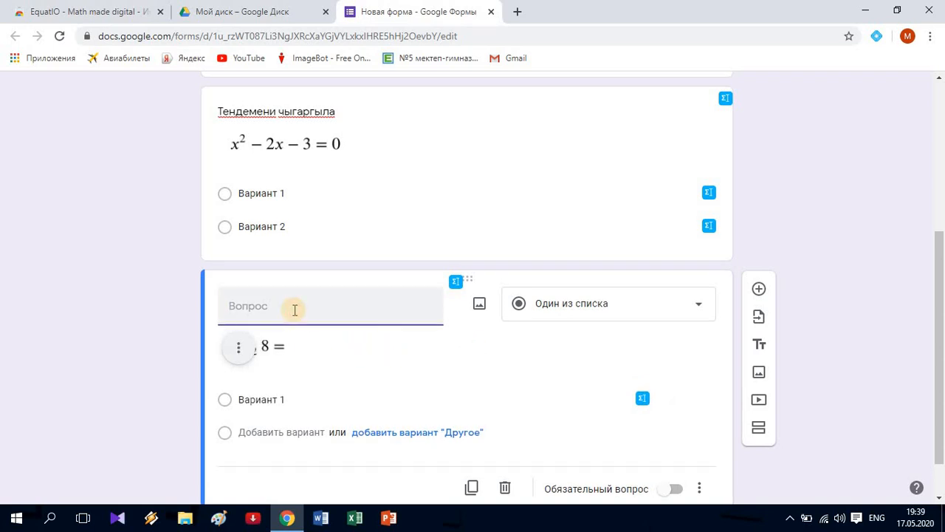
key("alt+shift")
type("Логра")
key("BackSpace")
key("BackSpace")
type("арифман")
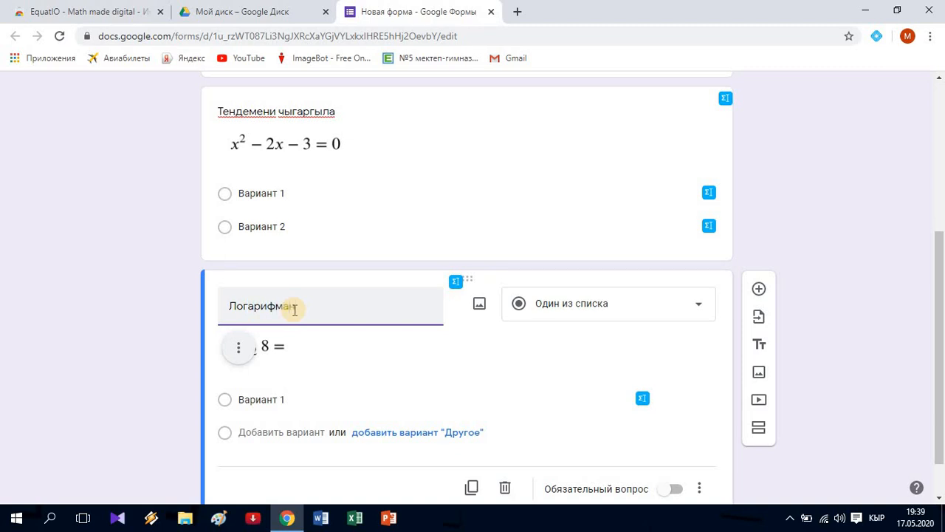
type("ы эсептеги")
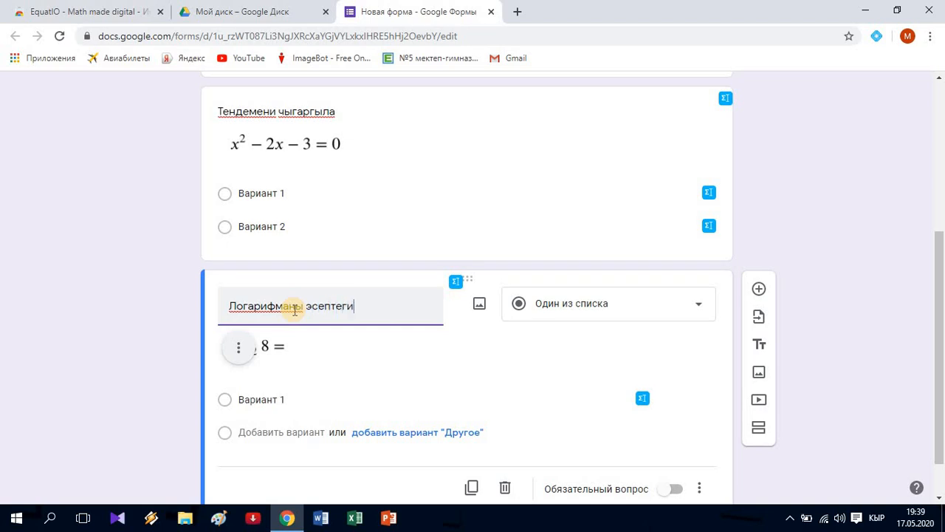
type("ле")
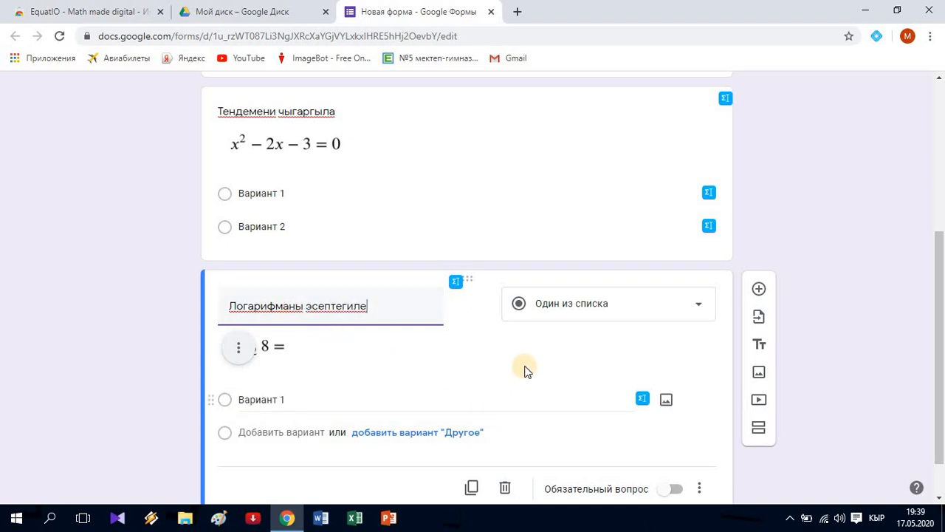
- Add a fourth question, open EquatIO's math editor for it and clear the previous equation
left_click(759, 287)
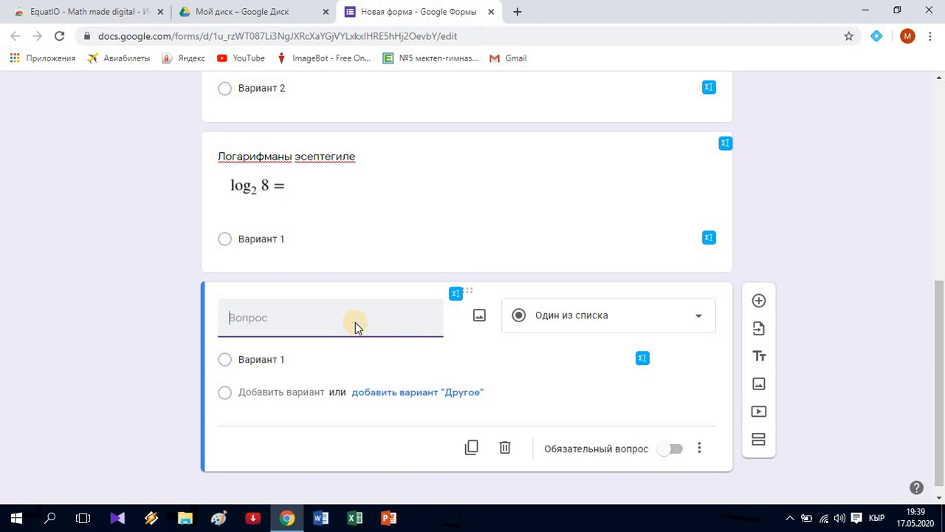
left_click(455, 294)
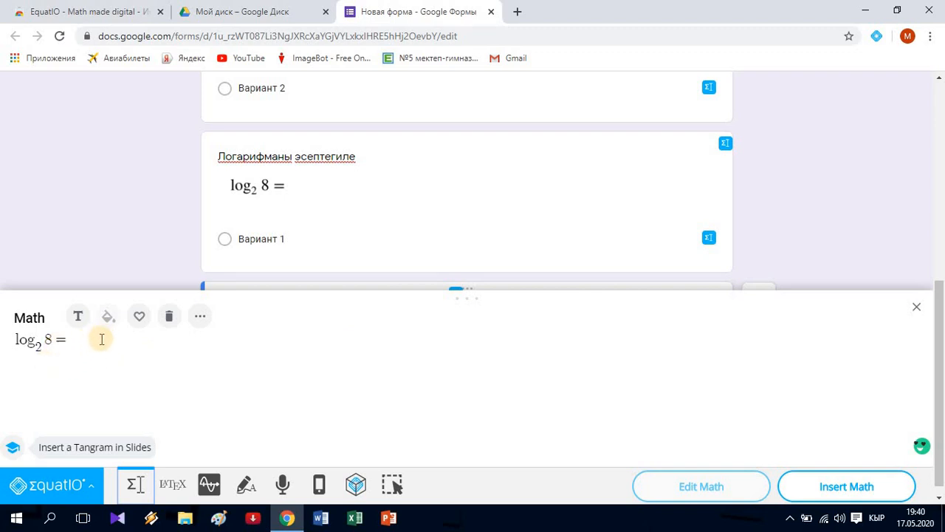
left_click(169, 319)
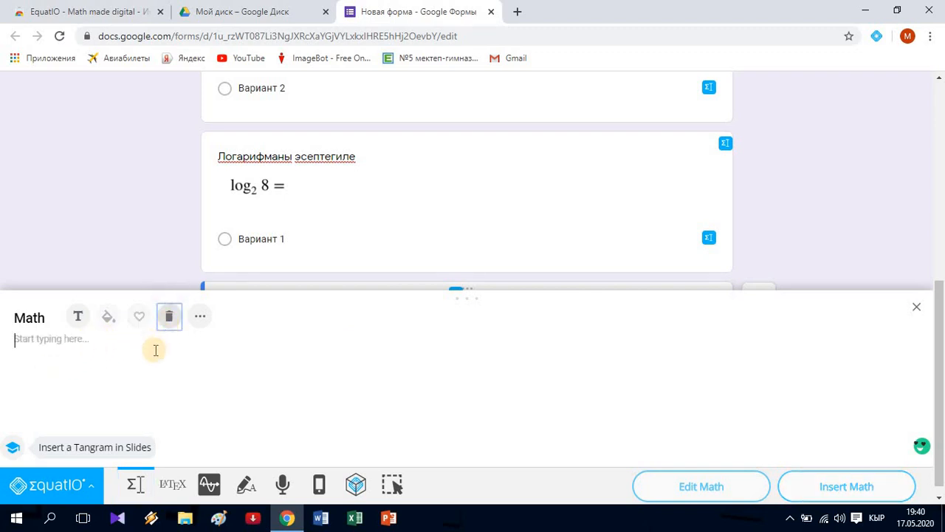
- Handwrite a fourth-root sign with EquatIO's handwriting recognition and place the cursor under the recognized root
left_click(245, 487)
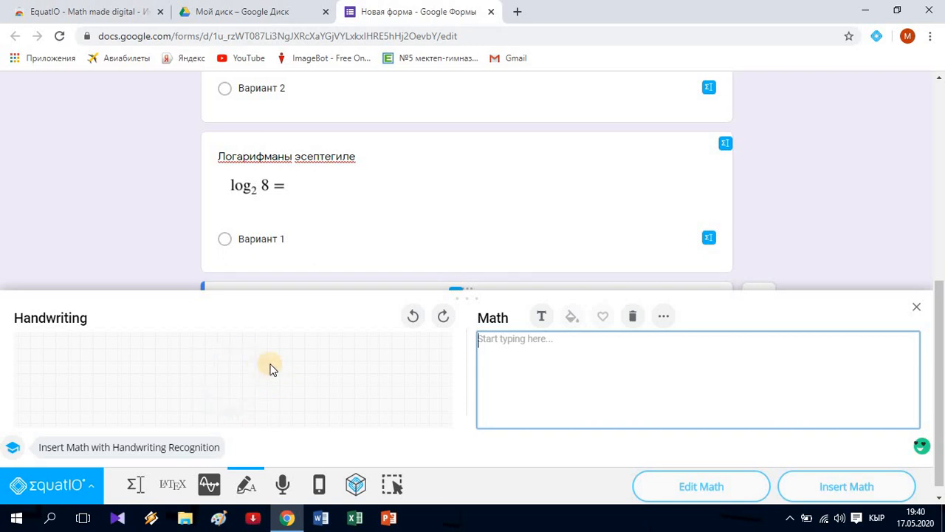
left_click(203, 385)
mouse_move(227, 403)
left_mouse_down()
mouse_move(241, 358)
mouse_move(312, 361)
mouse_move(314, 373)
left_mouse_up()
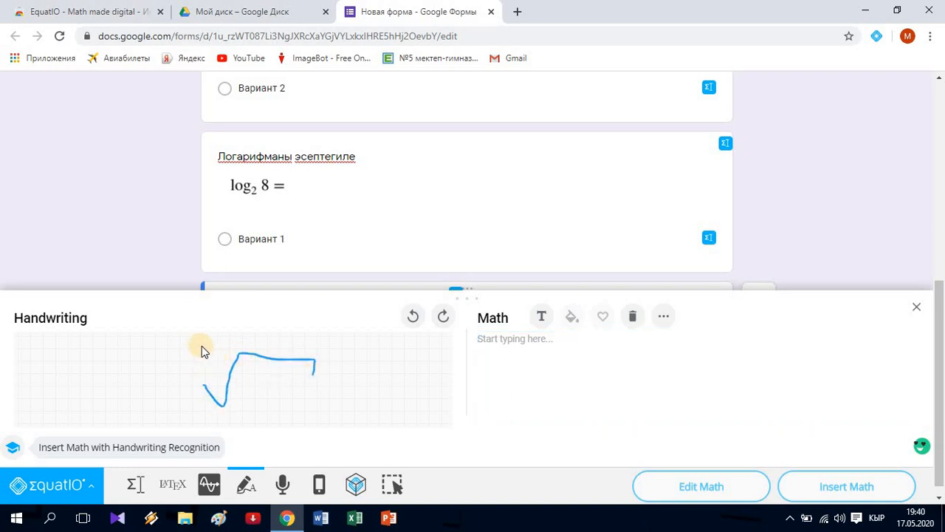
mouse_move(203, 346)
left_mouse_down()
mouse_move(206, 364)
mouse_move(222, 350)
mouse_move(220, 376)
left_mouse_up()
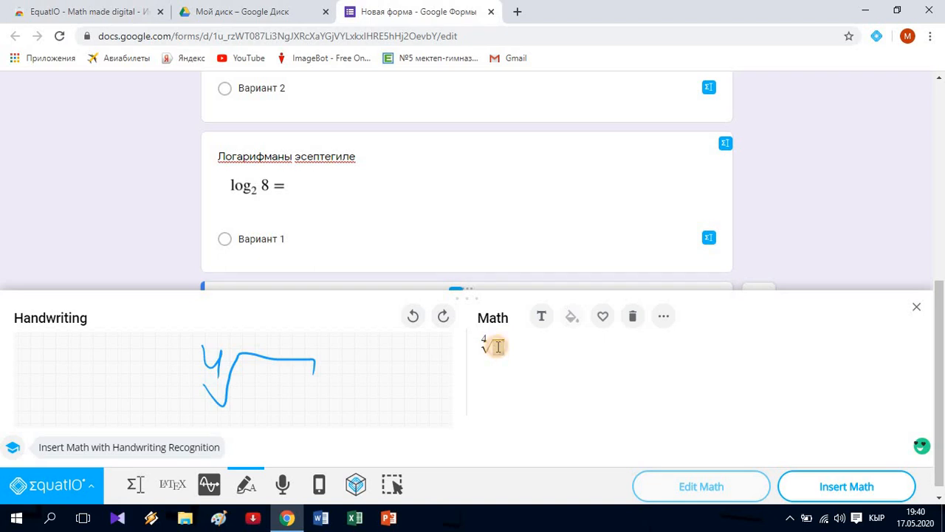
left_click(507, 354)
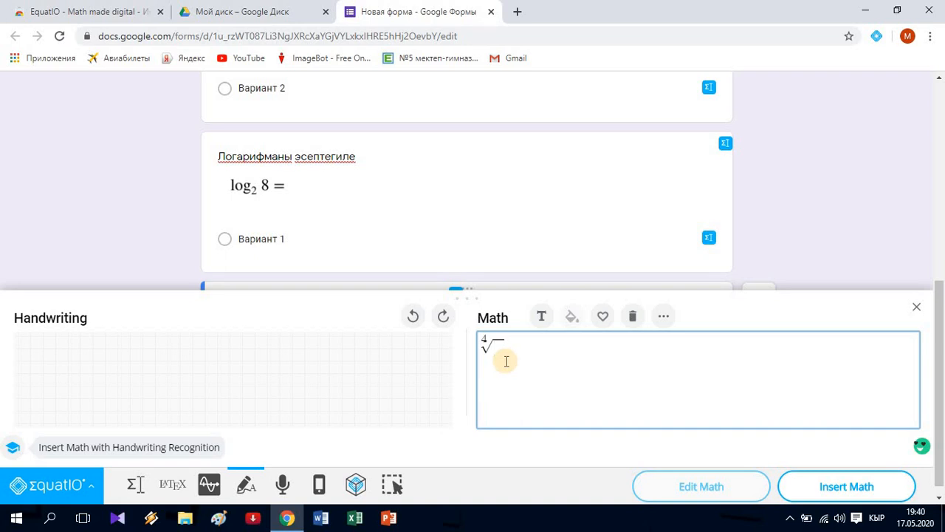
type("ч")
type("-5")
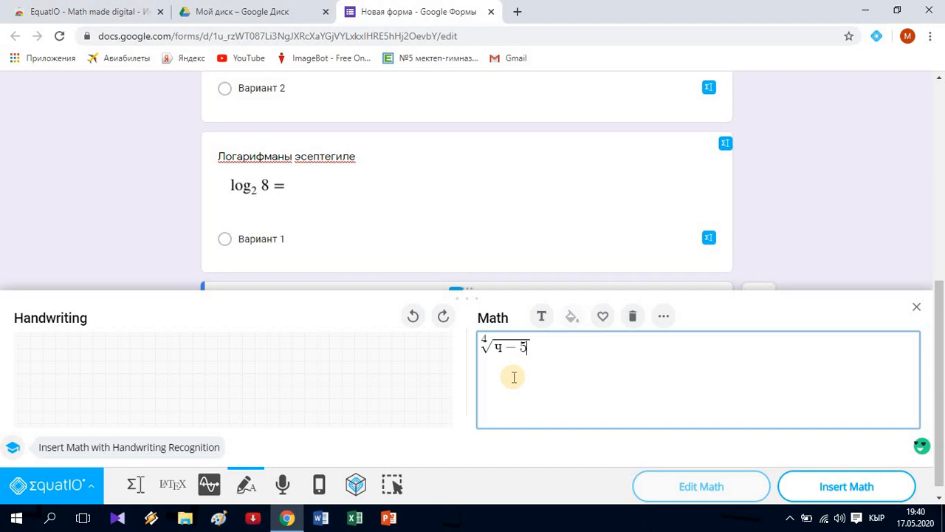
key("BackSpace")
key("BackSpace")
key("BackSpace")
- Complete the equation as ⁴√(x − 5) = 2, using a Latin x, and insert the math into the fourth question
key("alt+shift")
key("alt+shift")
type("x")
type("-")
type("5")
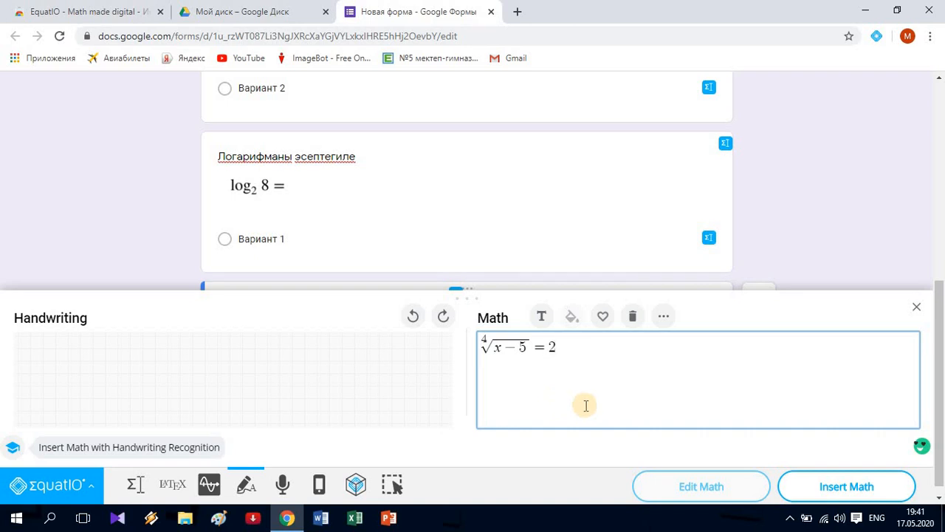
left_click(836, 490)
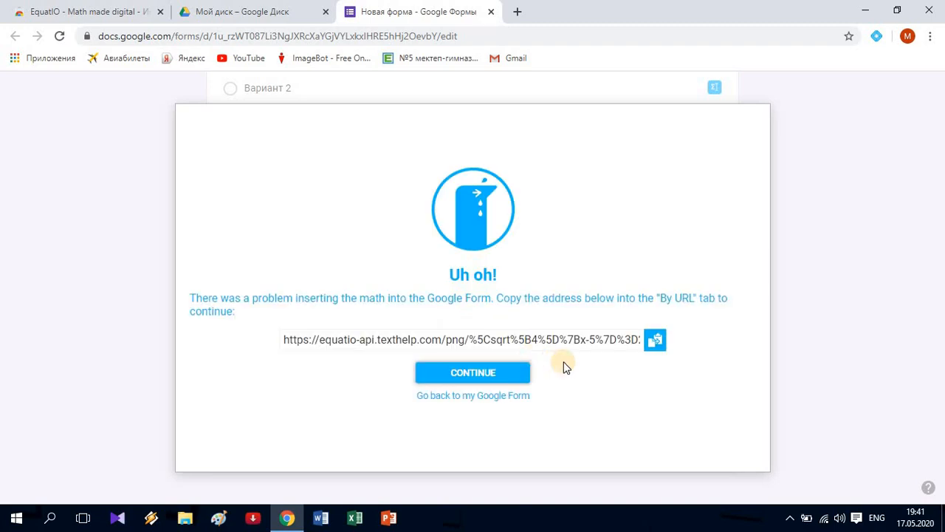
- Copy the EquatIO address of the ⁴√(x − 5) = 2 image and insert the image into the fourth question by URL
left_click(659, 346)
left_click(655, 343)
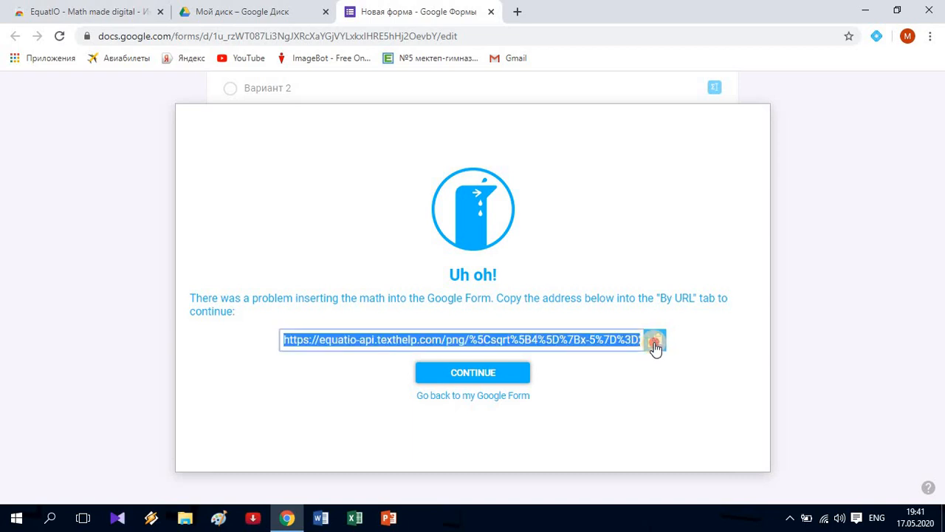
left_click(484, 375)
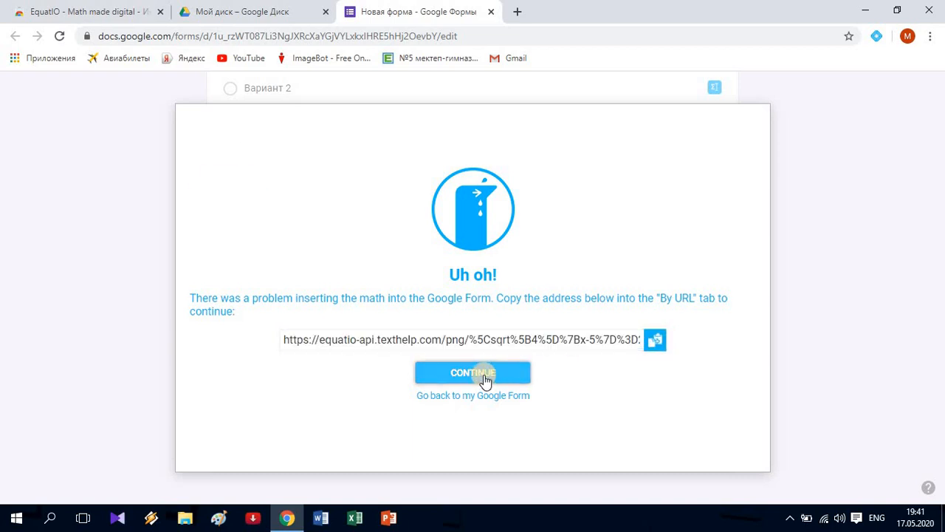
left_click(370, 182)
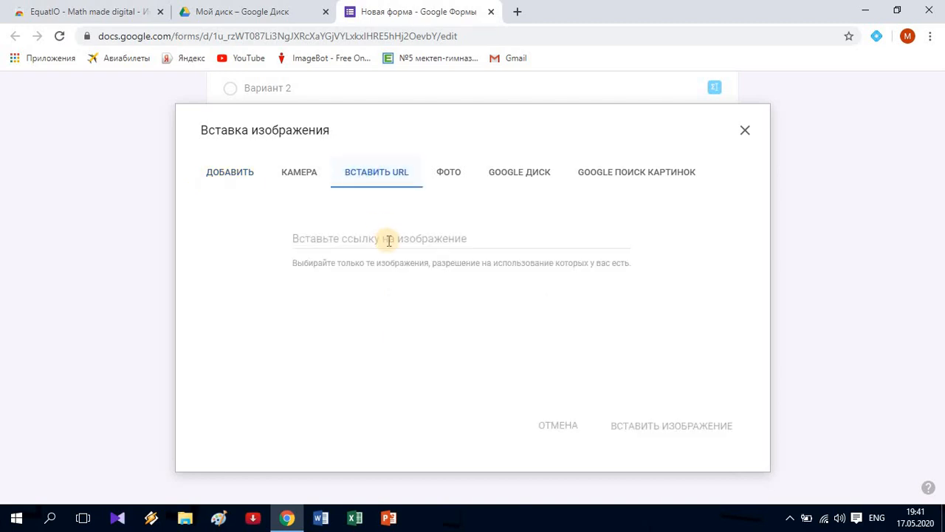
right_click(388, 240)
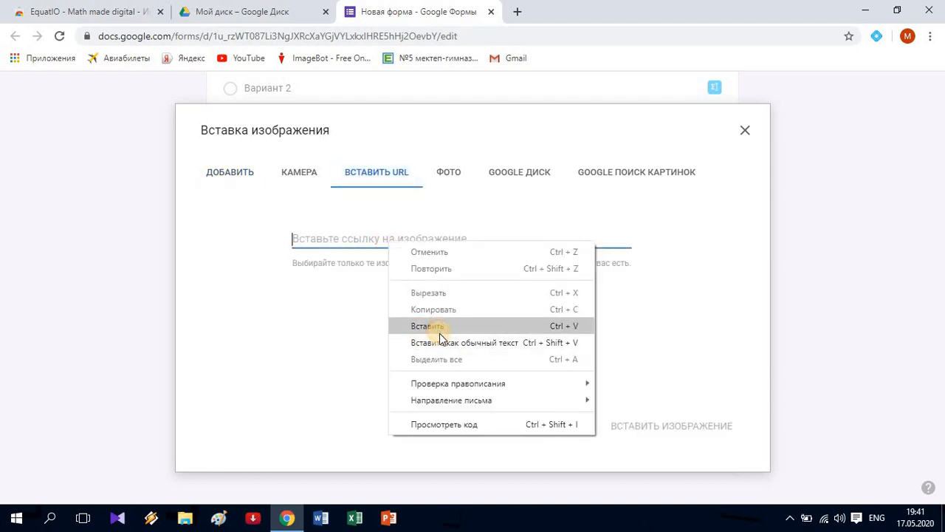
left_click(434, 326)
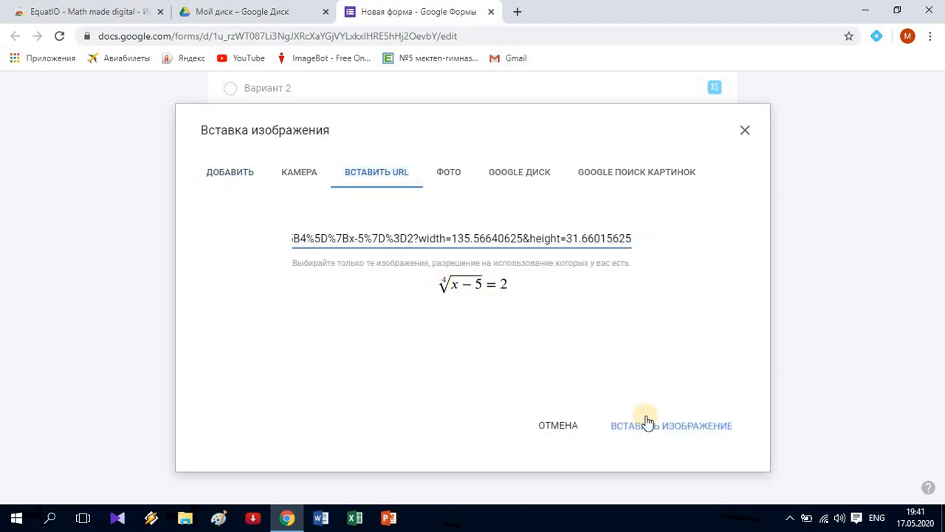
left_click(662, 434)
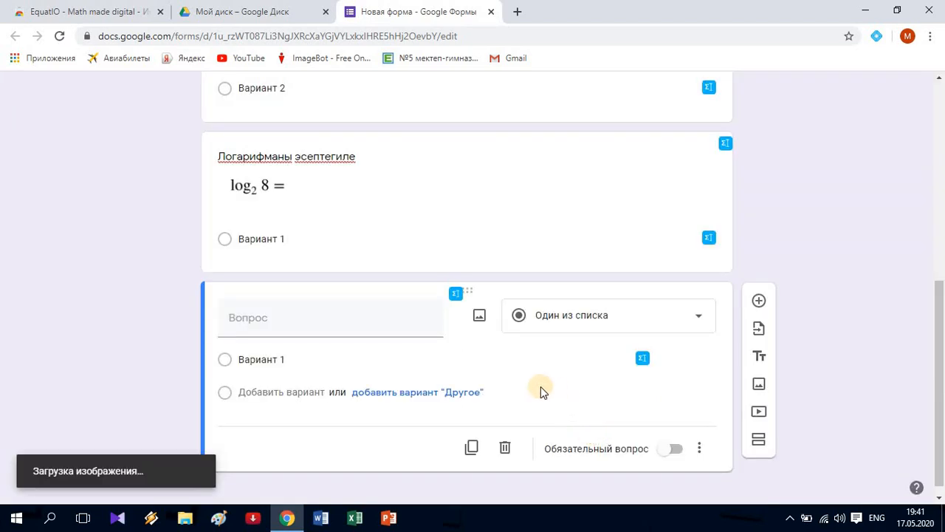
- Word the fourth question "Тендемени чыгаргыла"
left_click(330, 318)
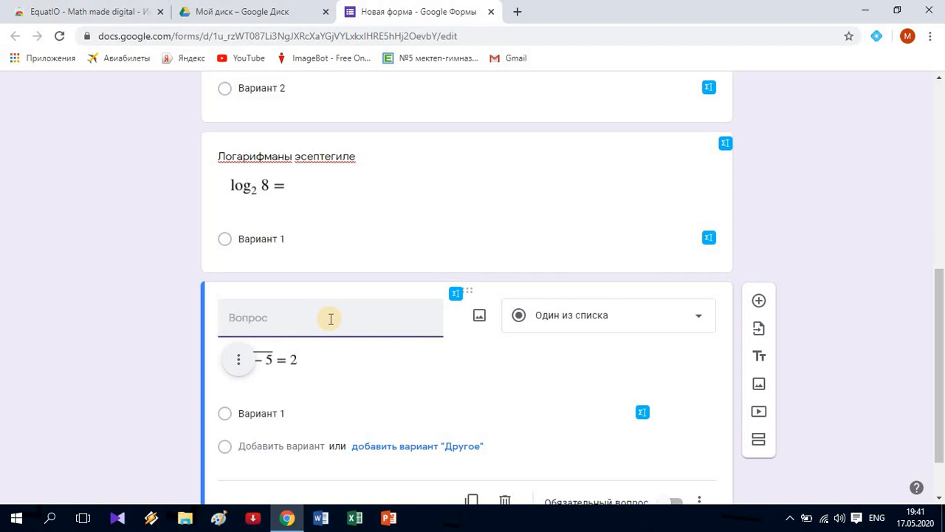
type("N")
key("BackSpace")
key("BackSpace")
type("Te")
type("ндемени чыгаргыла")
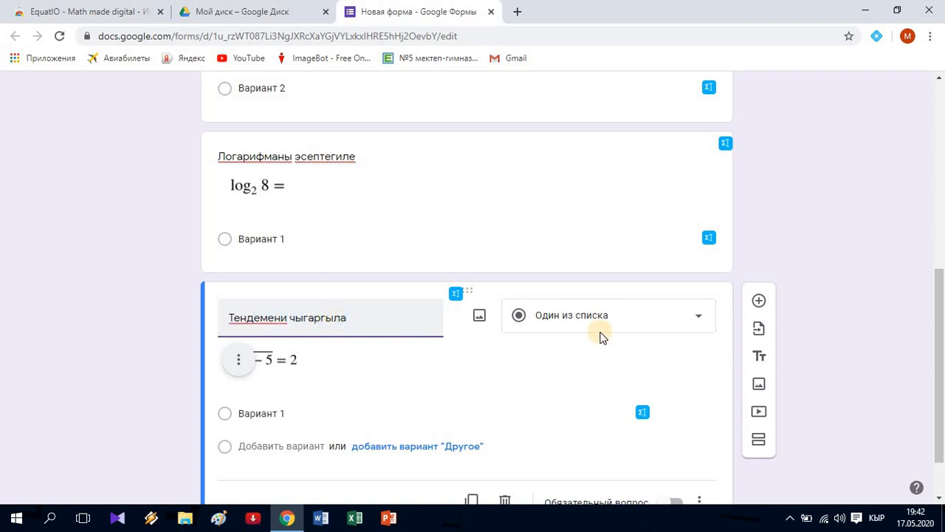
- Add a fifth question, open EquatIO for it and clear the fourth-root equation from the math field
left_click(757, 302)
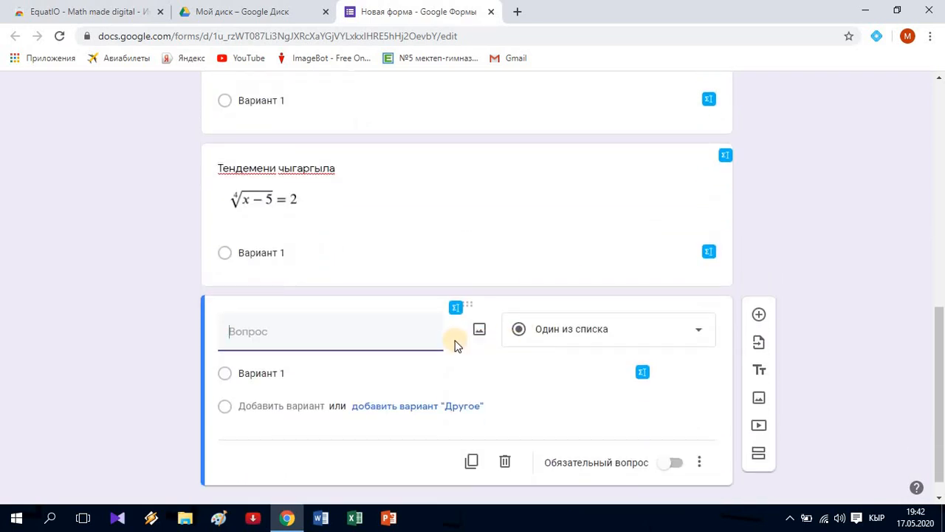
left_click(455, 307)
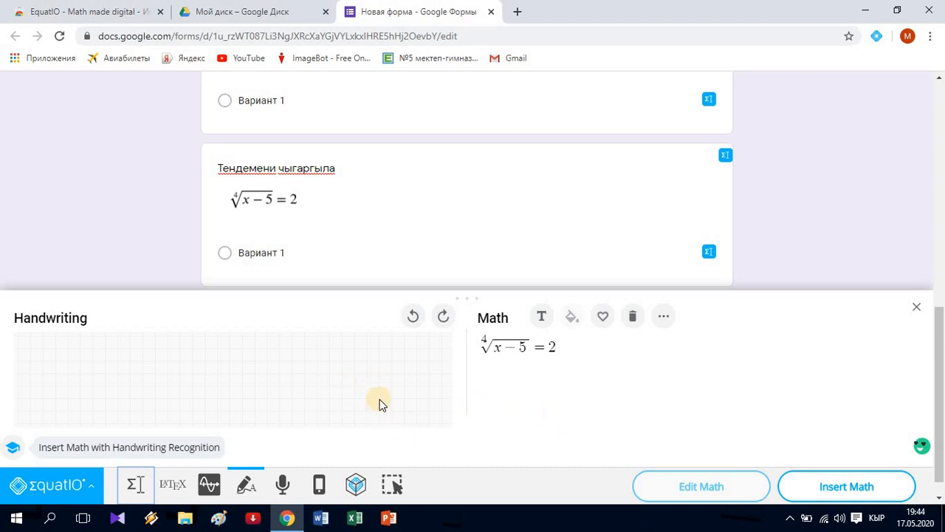
left_click(632, 319)
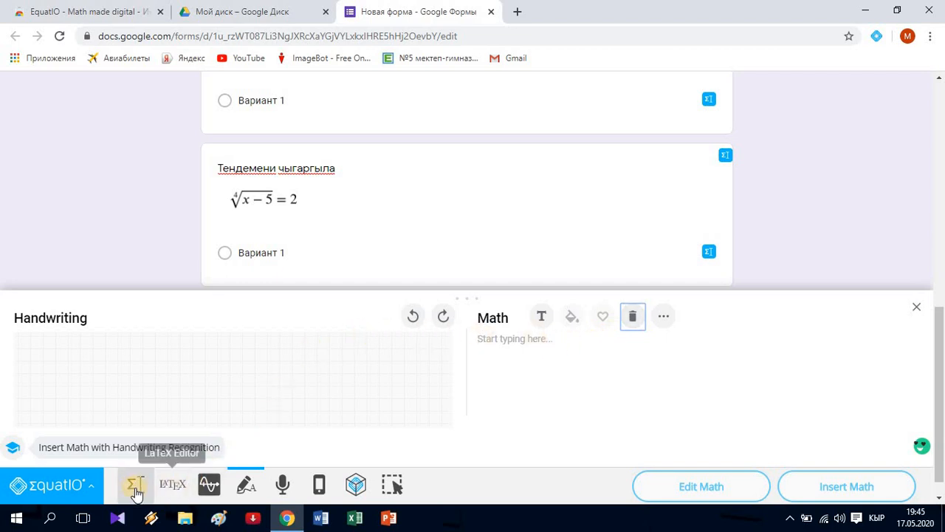
- Try to handwrite "sin · sin" with EquatIO's handwriting recognition, and clear the strokes and the recognized math
left_click(137, 487)
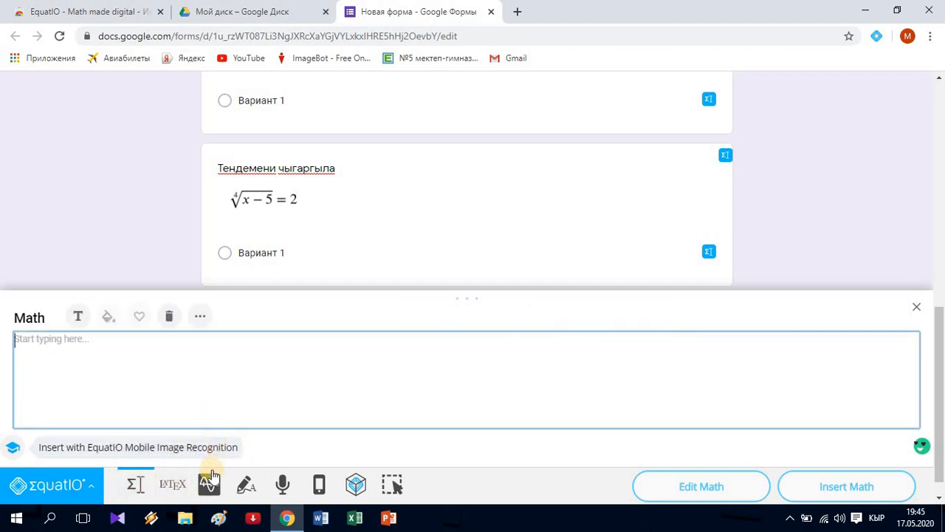
left_click(249, 486)
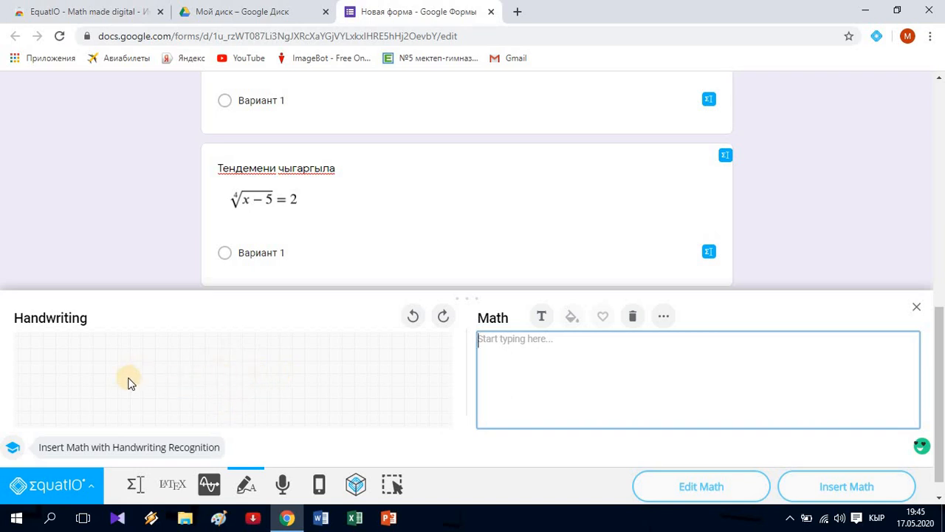
mouse_move(141, 355)
left_mouse_down()
mouse_move(141, 380)
mouse_move(200, 380)
left_mouse_up()
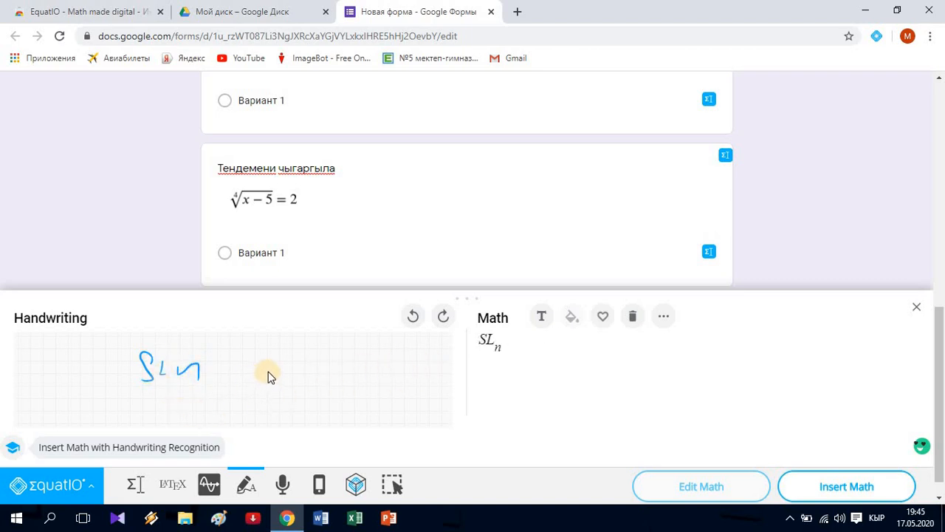
mouse_move(255, 391)
left_mouse_down()
mouse_move(247, 386)
mouse_move(304, 398)
mouse_move(331, 369)
mouse_move(337, 395)
left_mouse_up()
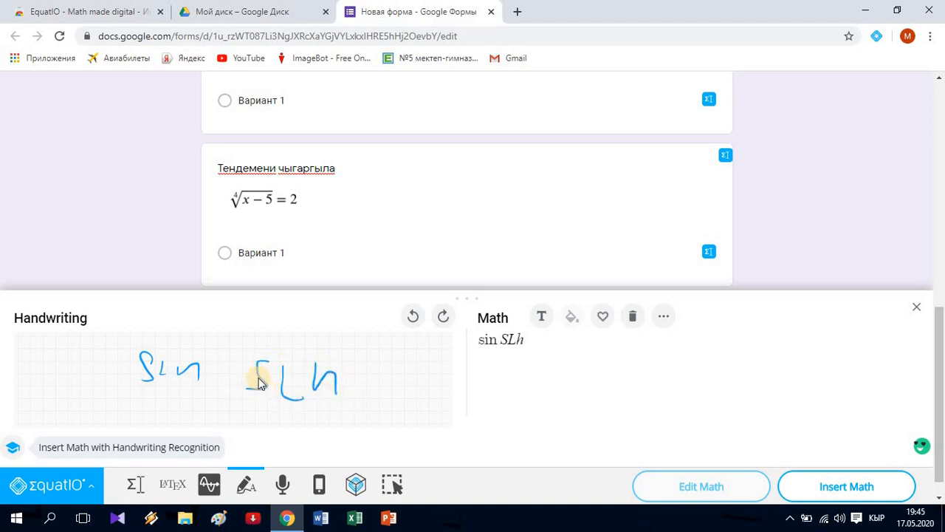
left_click(211, 370)
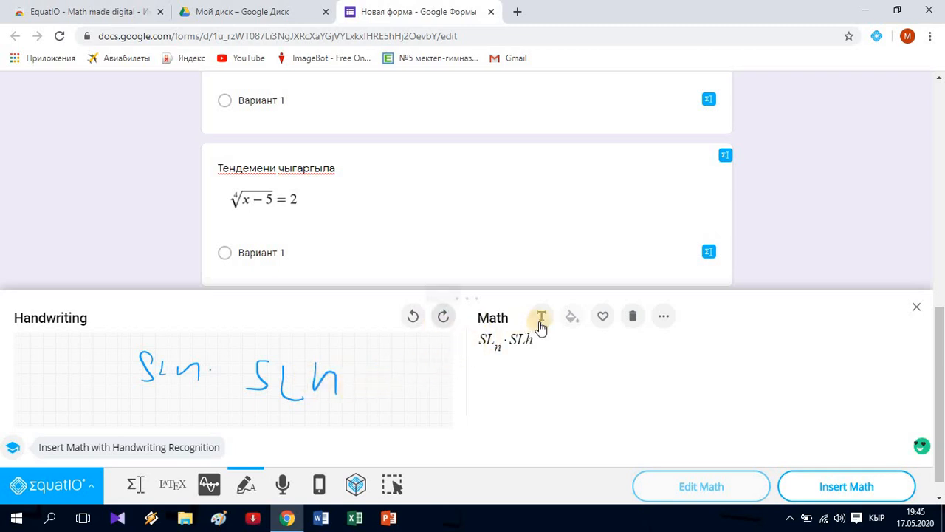
left_click(629, 322)
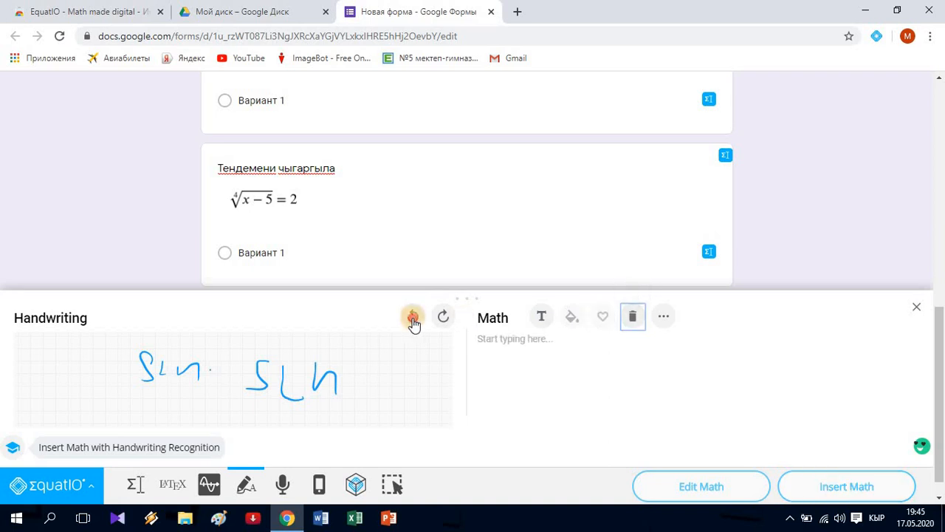
left_click(413, 323)
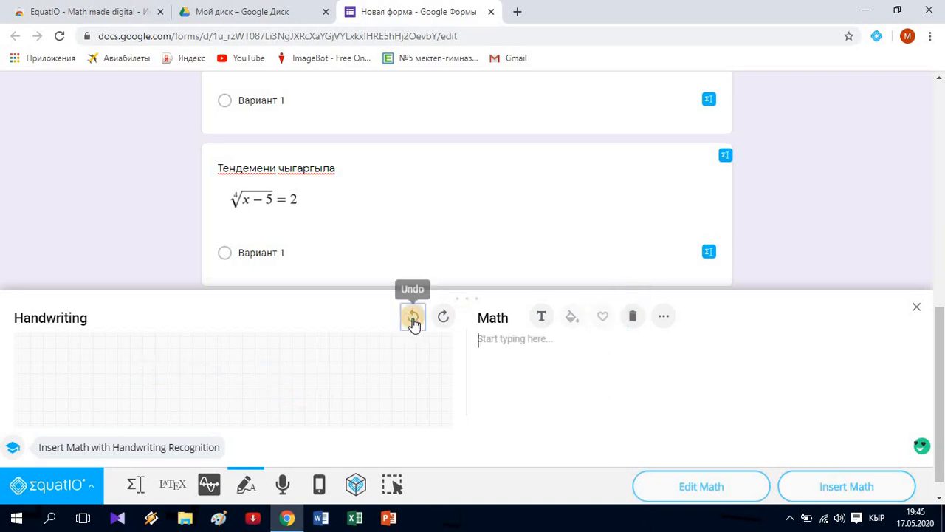
left_click(631, 319)
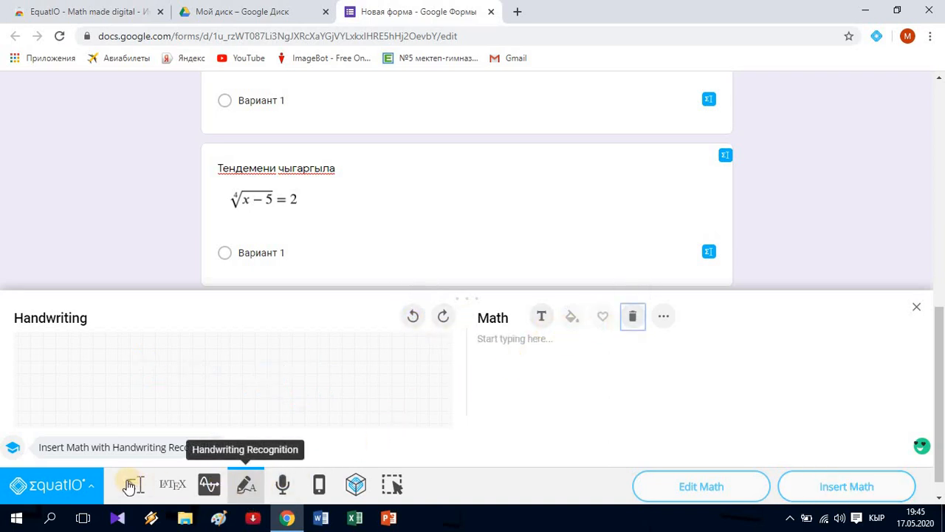
- Enter the function y = x² − 3x in EquatIO's equation editor
left_click(131, 486)
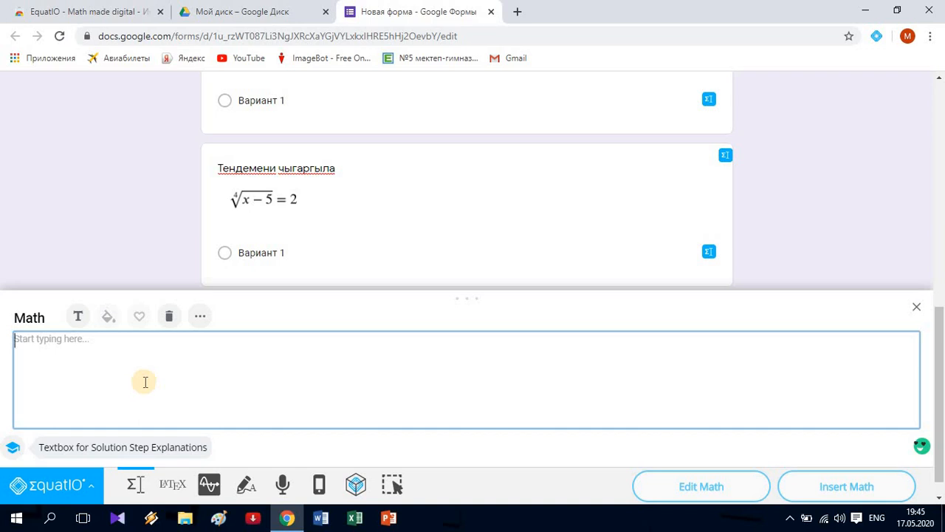
type("y")
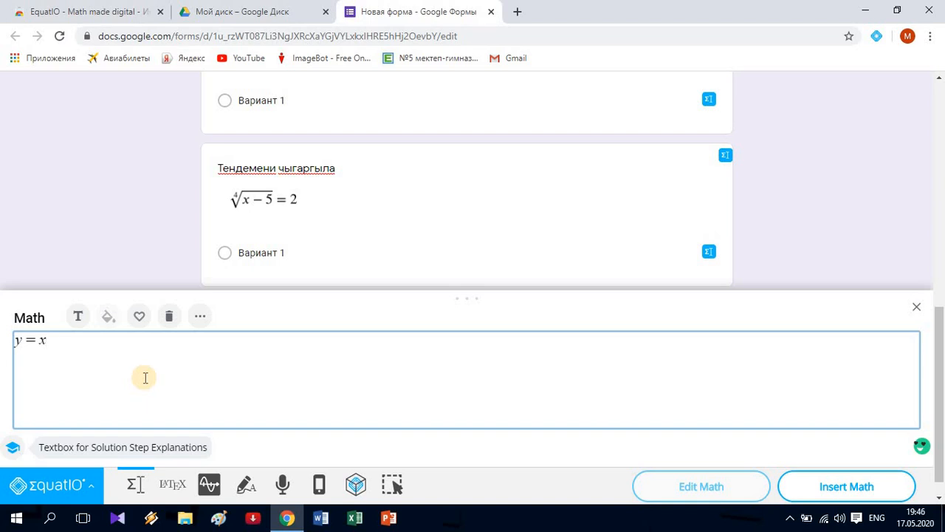
type("=x^")
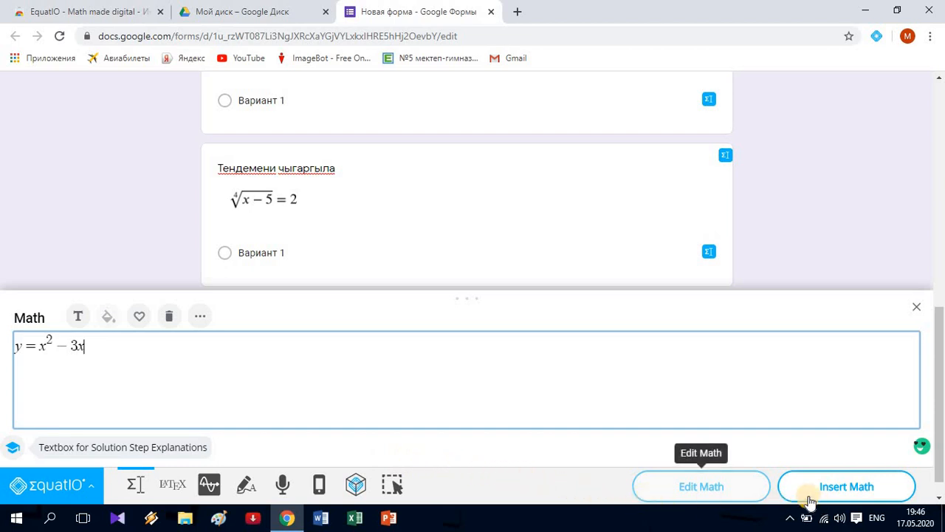
- Plot y = x² − 3x in the graph editor and zoom out until the x-axis spans about −13.8 to 13.3
left_click(210, 484)
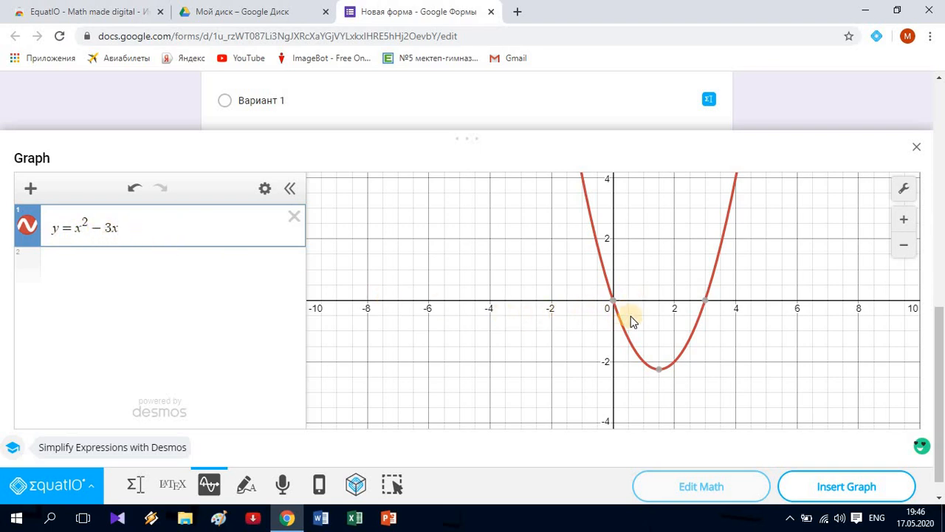
scroll(631, 321, "down", 3)
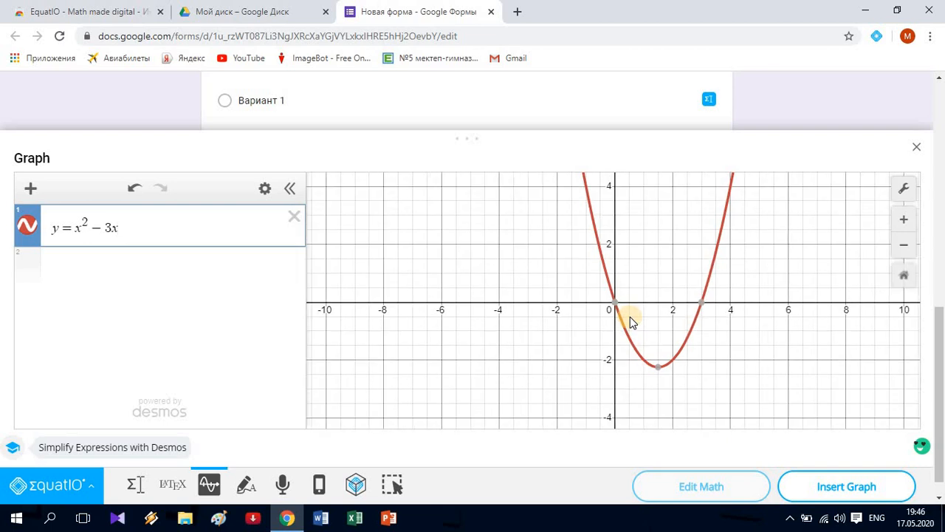
scroll(631, 321, "up", 1)
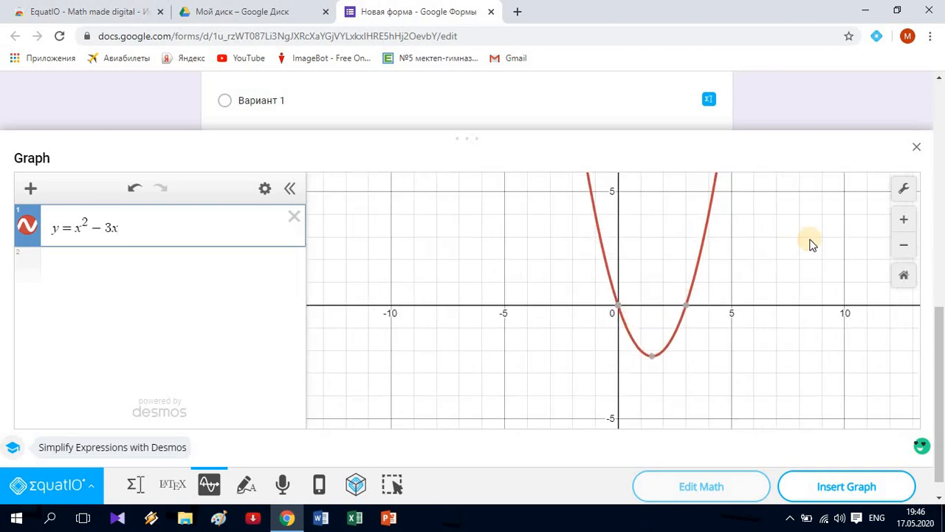
- Examine the graph settings for the grid, the axis labels and the axis ranges
left_click(904, 190)
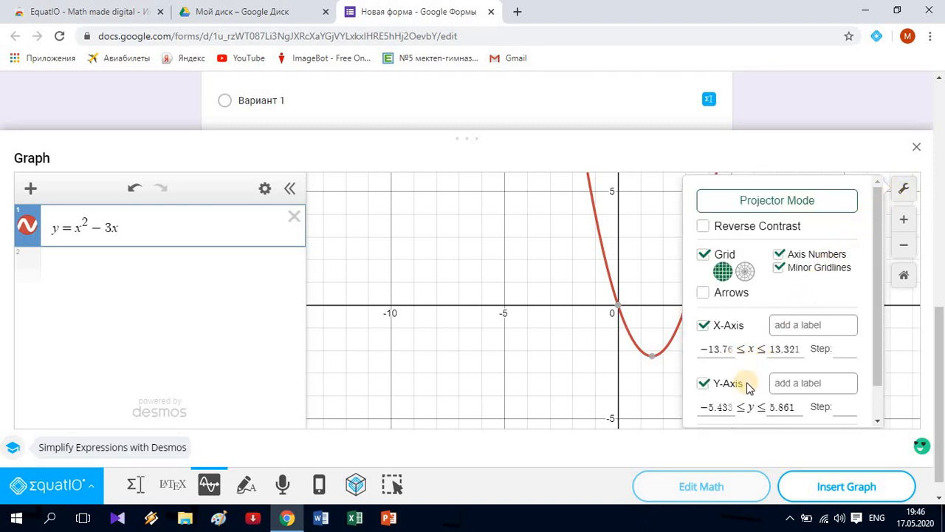
scroll(748, 386, "down", 2)
scroll(744, 376, "up", 2)
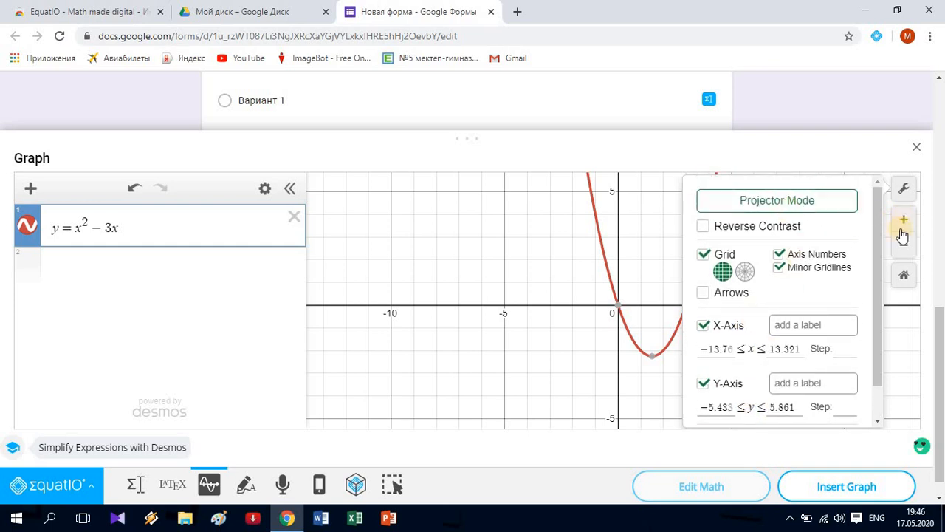
left_click(888, 318)
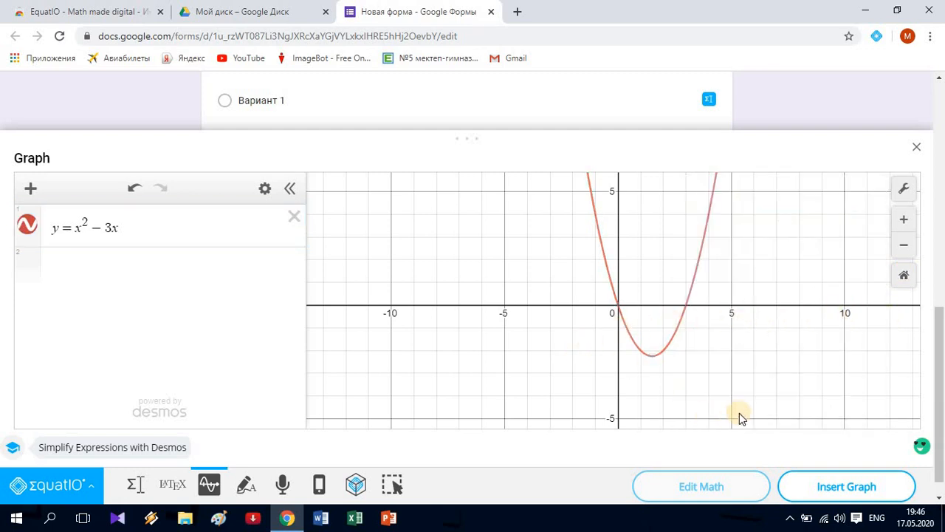
- Insert the parabola graph into the fifth question and copy the image address that EquatIO provides
left_click(849, 487)
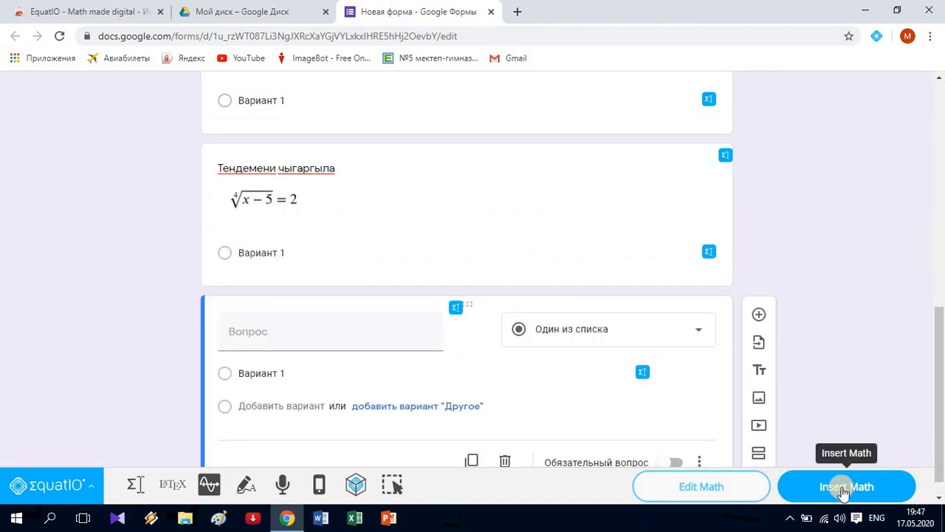
left_click(849, 490)
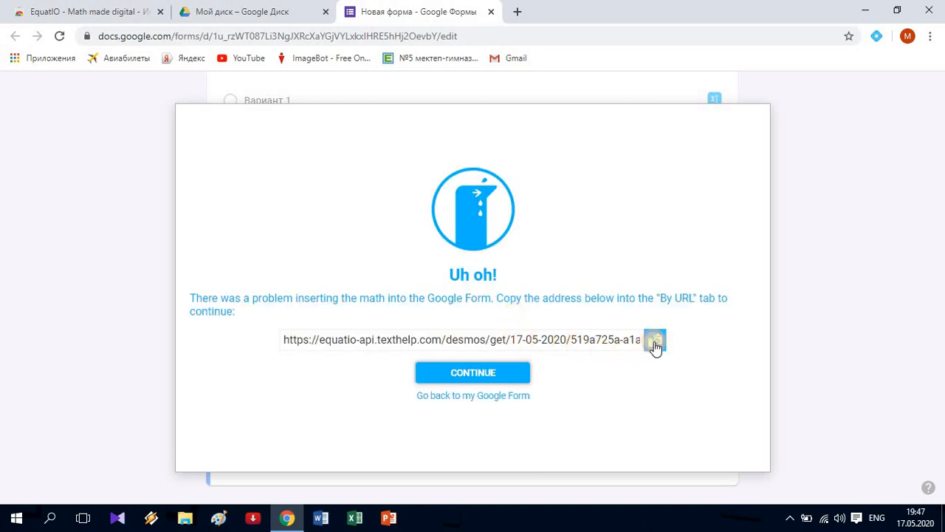
left_click(654, 346)
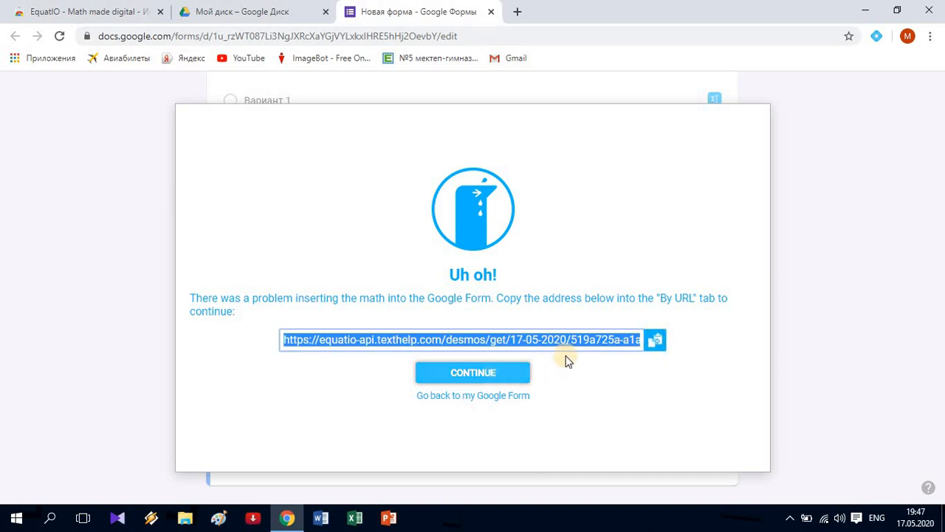
left_click(657, 345)
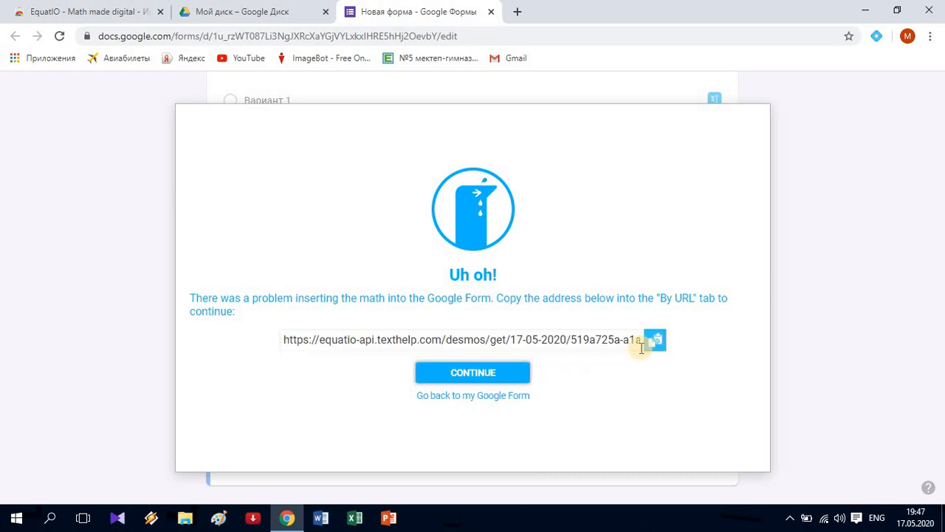
- Add the graph image to the fifth question by URL, using the copied EquatIO address
left_click(502, 372)
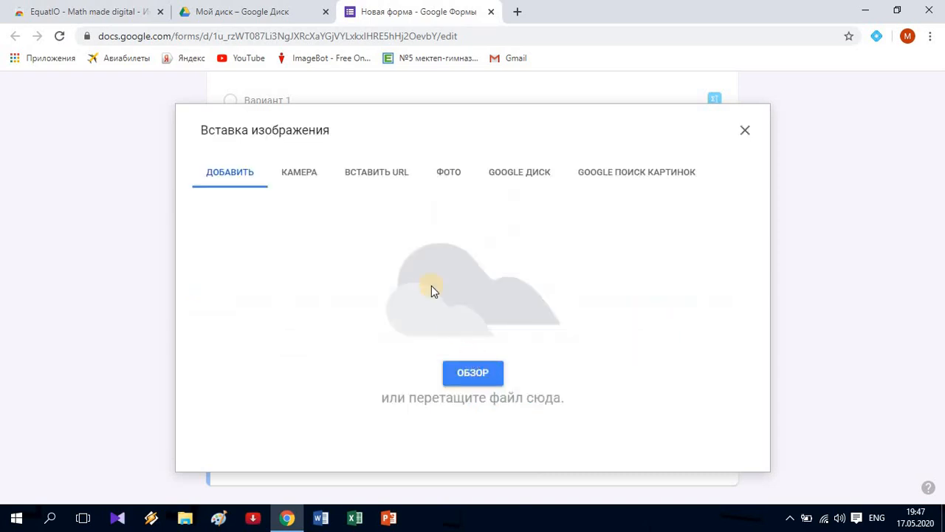
left_click(378, 178)
right_click(408, 243)
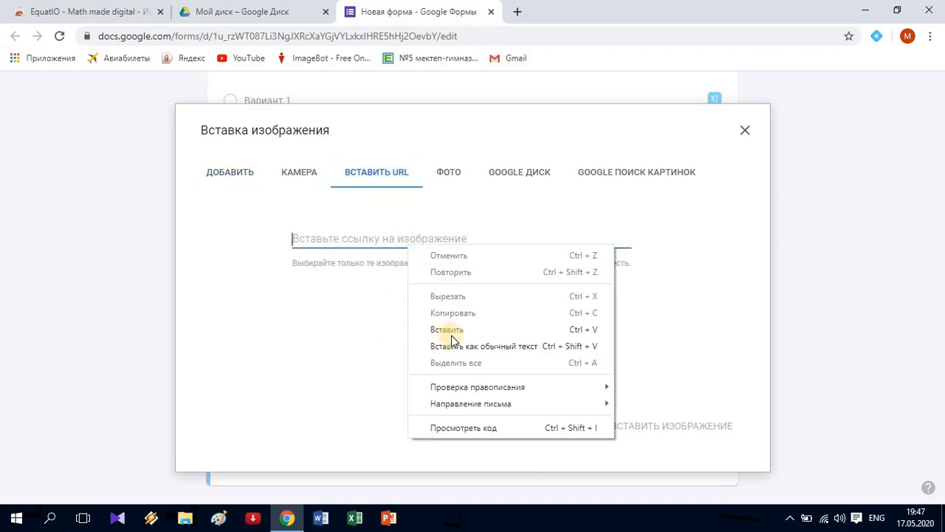
left_click(470, 347)
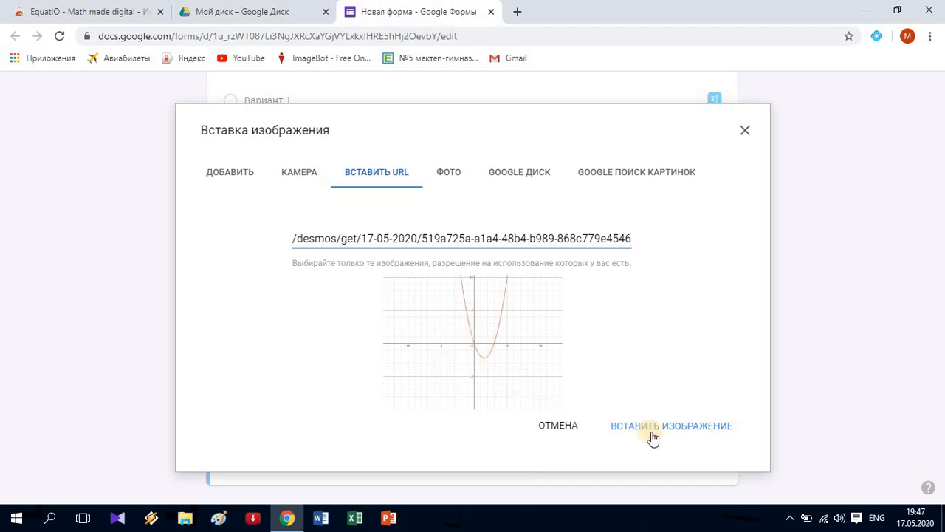
left_click(624, 435)
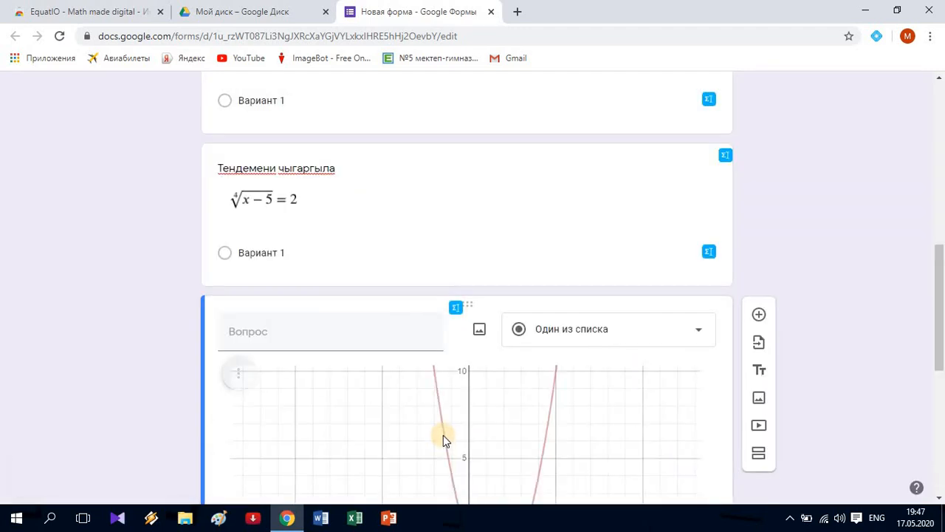
- Shrink the graph image in the fifth question proportionally to a little under half its width
scroll(472, 452, "down", 6)
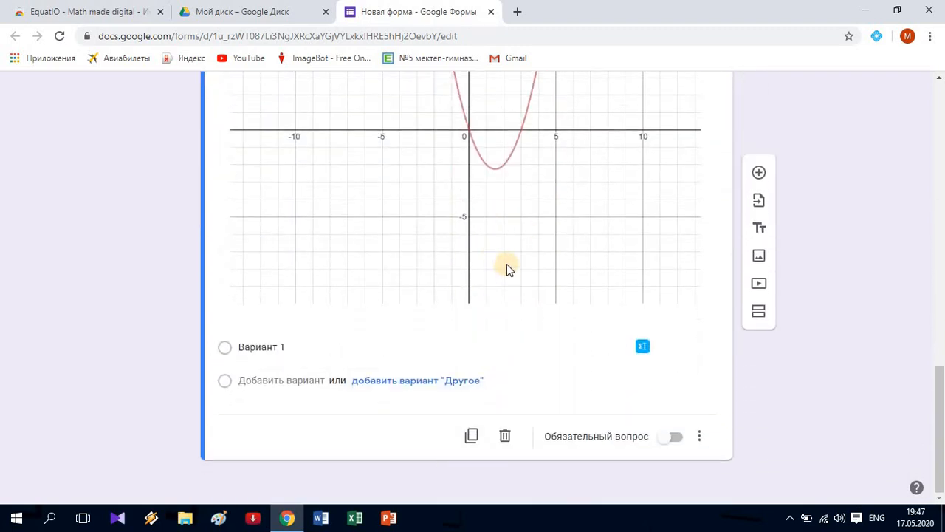
scroll(506, 266, "up", 2)
left_click(506, 364)
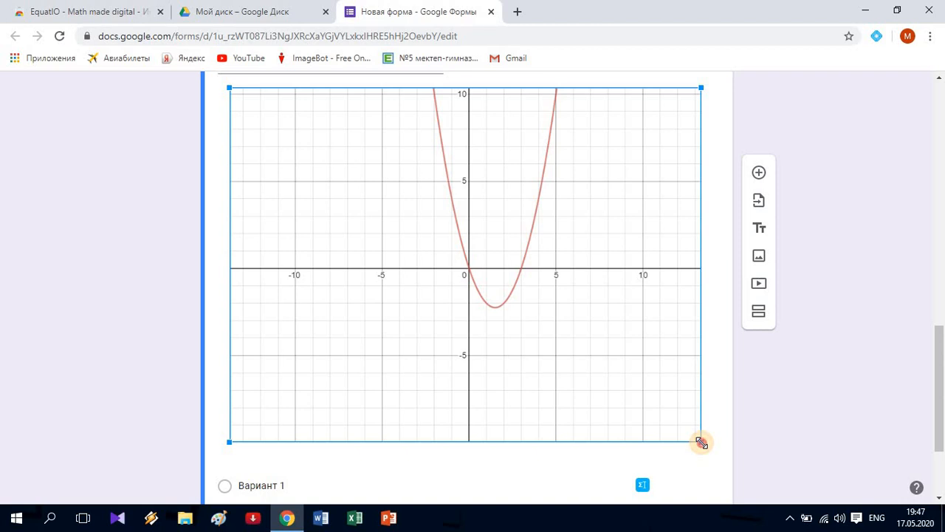
left_click_drag(700, 442, 464, 254)
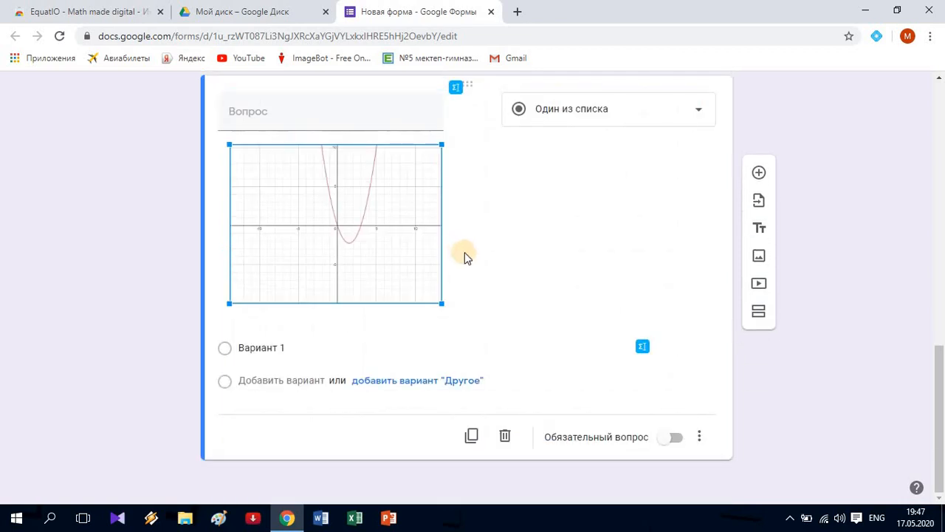
- Word the fifth question "График боюнча функцияны тапкыла", using the Kyrgyz keyboard layout
left_click(279, 113)
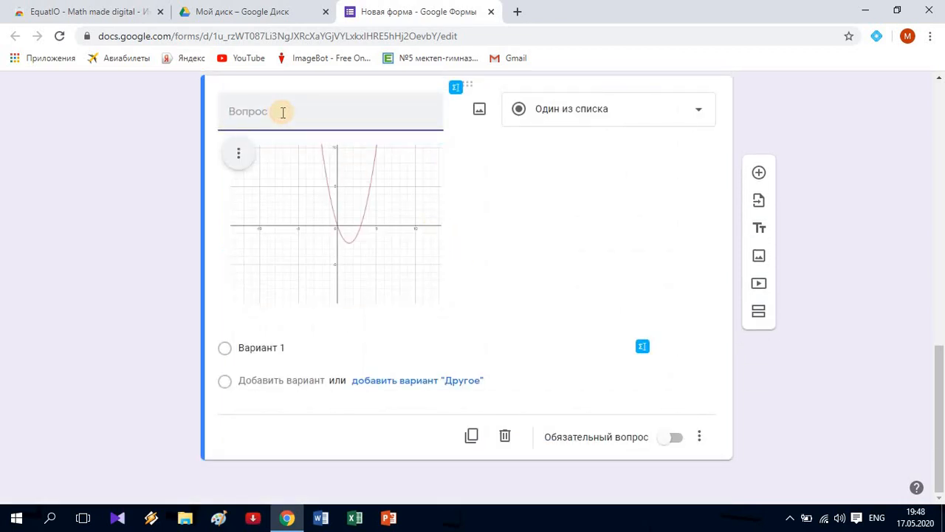
type("A")
key("BackSpace")
type("Uhfa")
key("BackSpace")
key("BackSpace")
key("BackSpace")
key("BackSpace")
key("alt+shift")
type("Г")
type("рафик ")
type("к б")
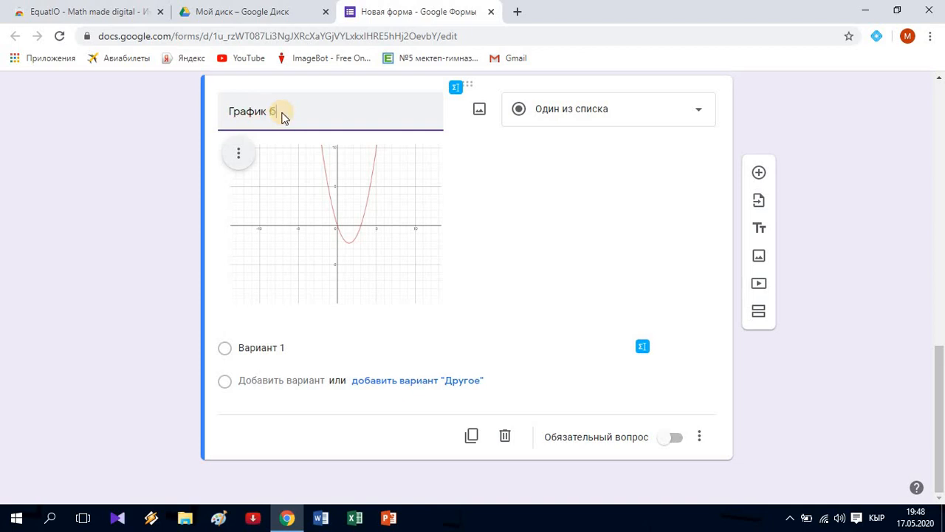
type("оюнча функция")
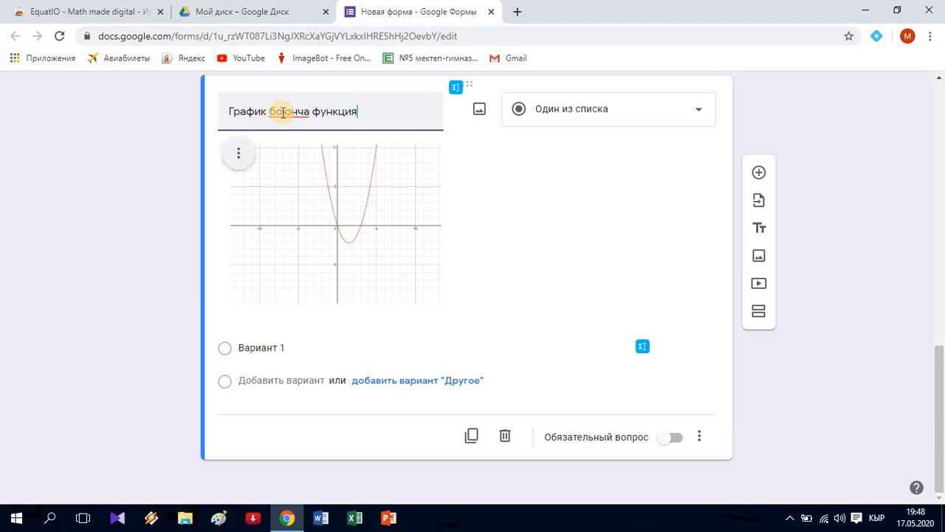
type("ны тапкыла")
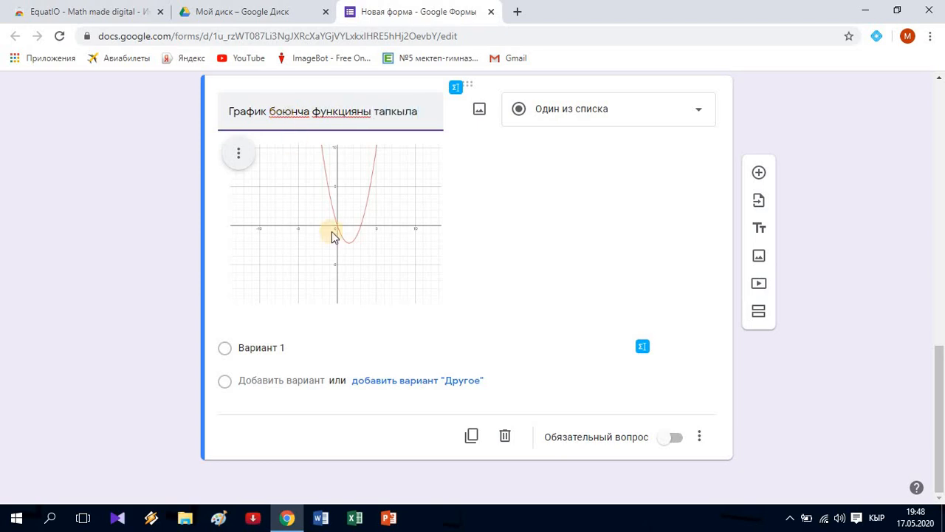
left_click(350, 266)
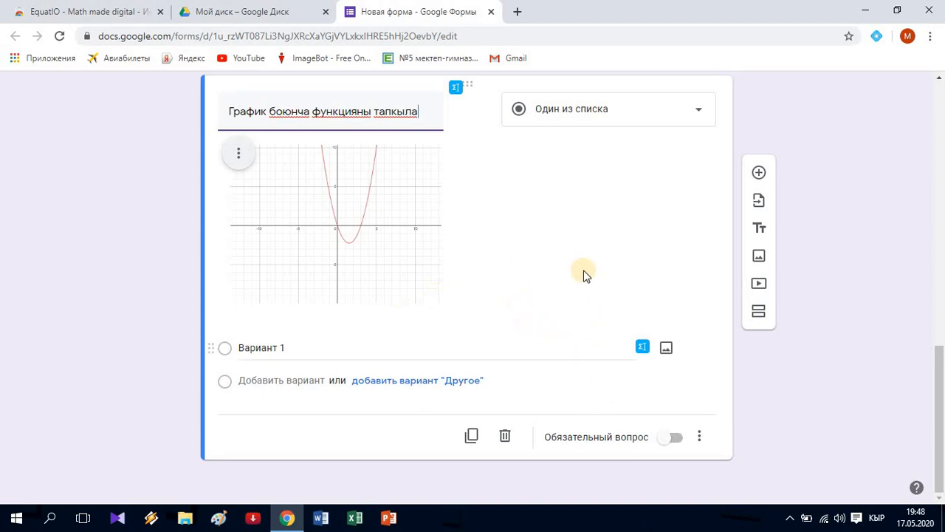
- Add a sixth question below the graph question
scroll(584, 274, "up", 2)
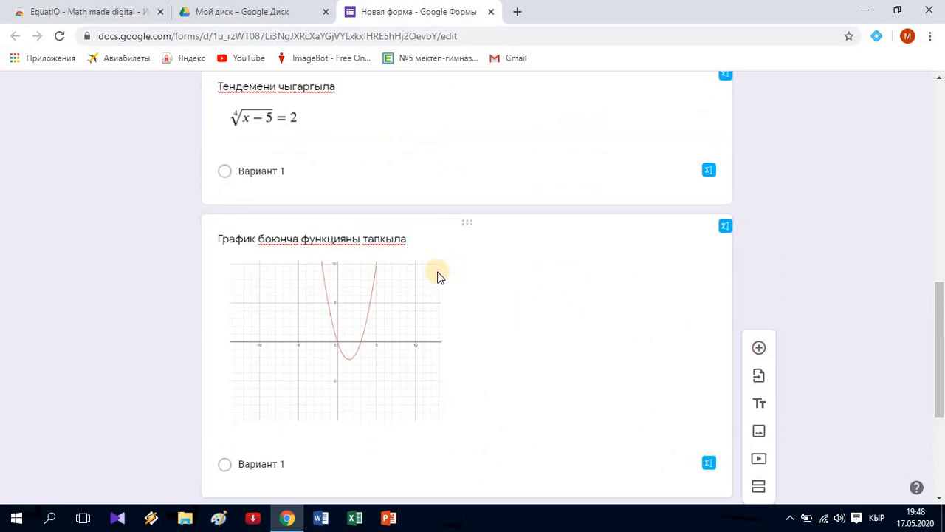
scroll(449, 310, "down", 1)
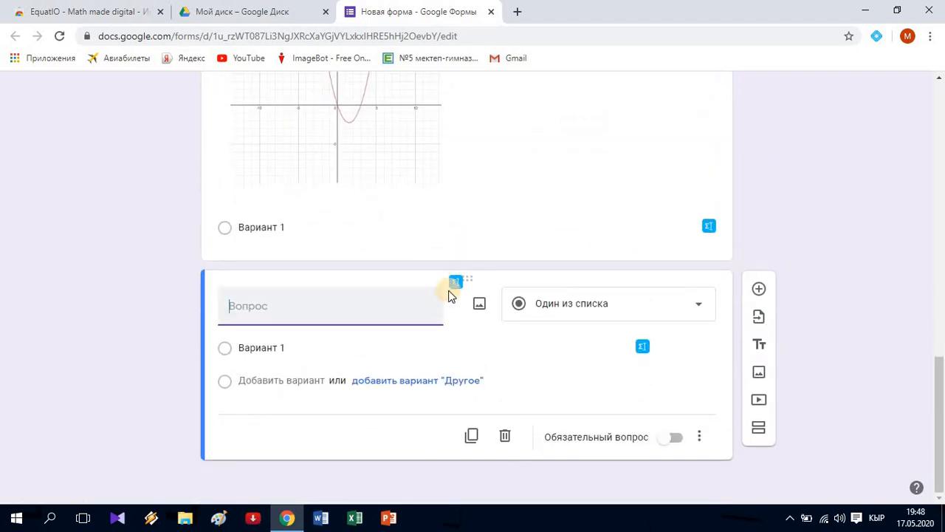
- Open the EquatIO equation editor for the sixth question's text and switch to the English keyboard layout
left_click(455, 284)
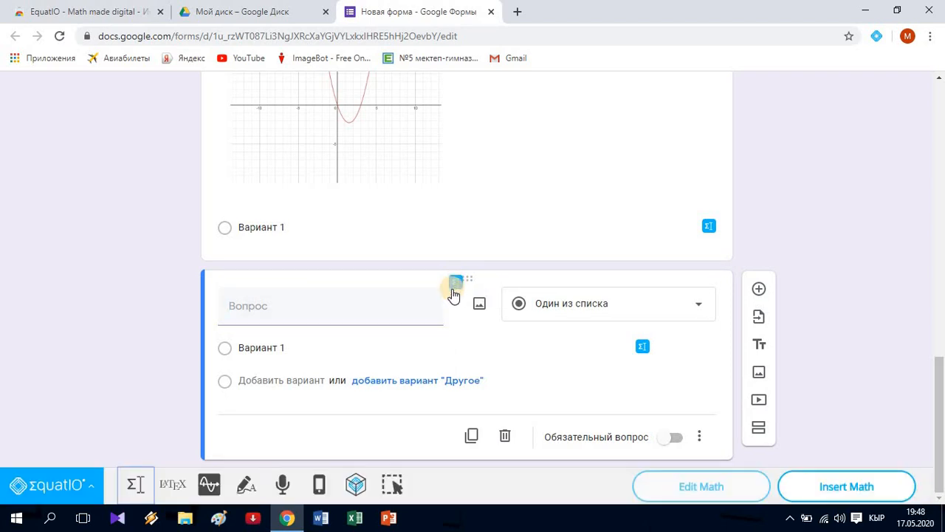
left_click(246, 493)
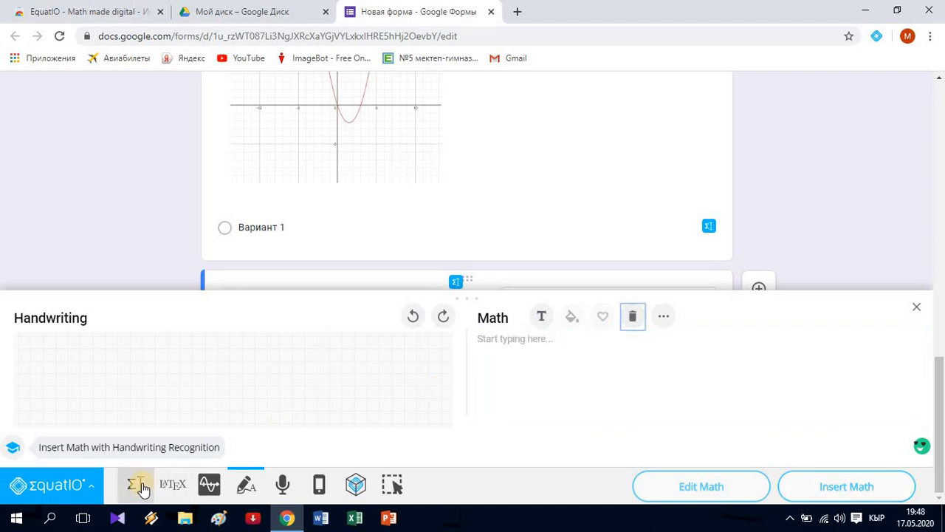
left_click(137, 486)
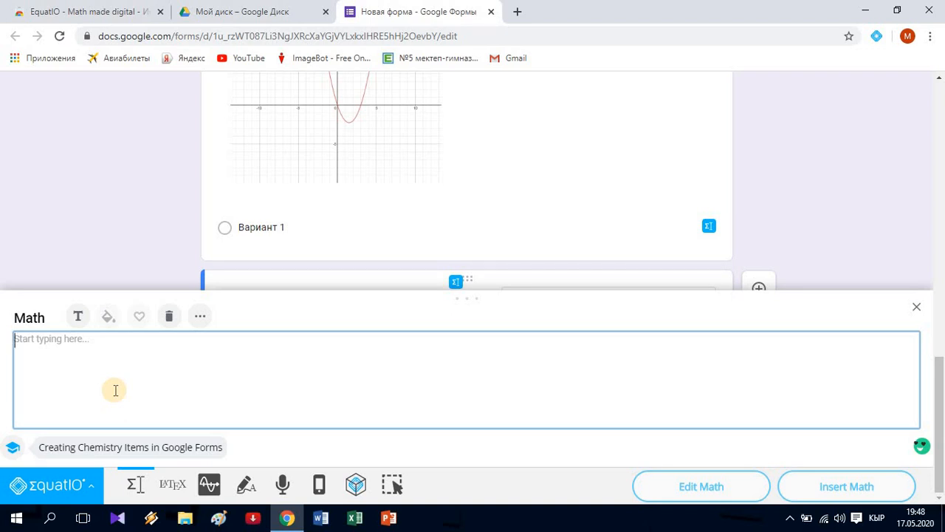
type("ч")
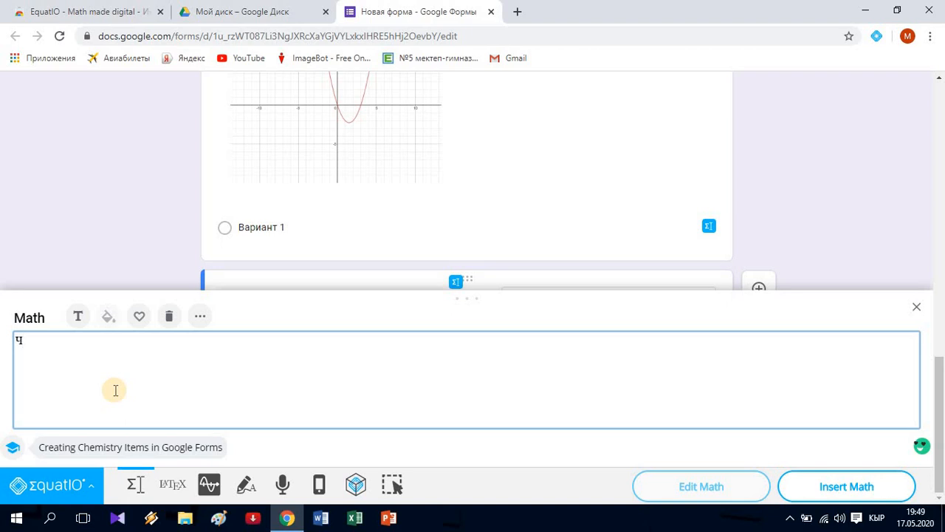
key("BackSpace")
key("alt+shift")
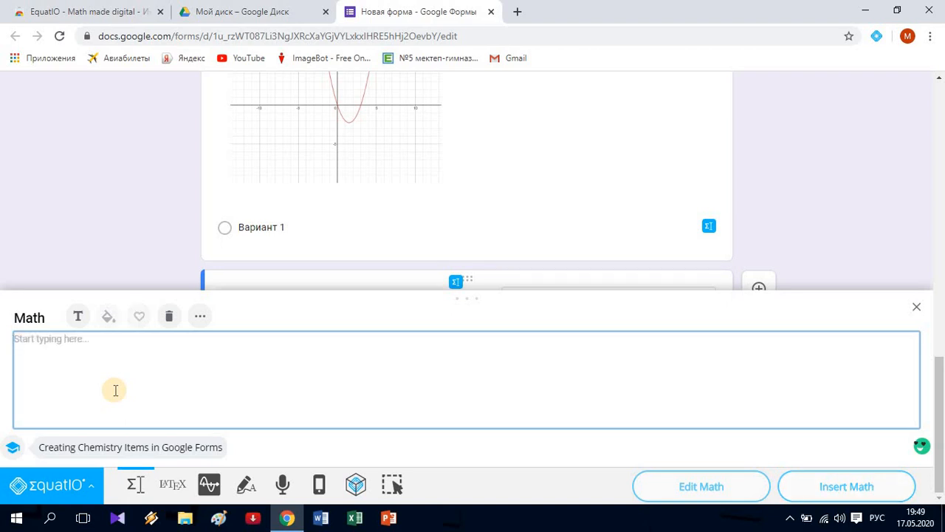
key("alt+shift")
type("x")
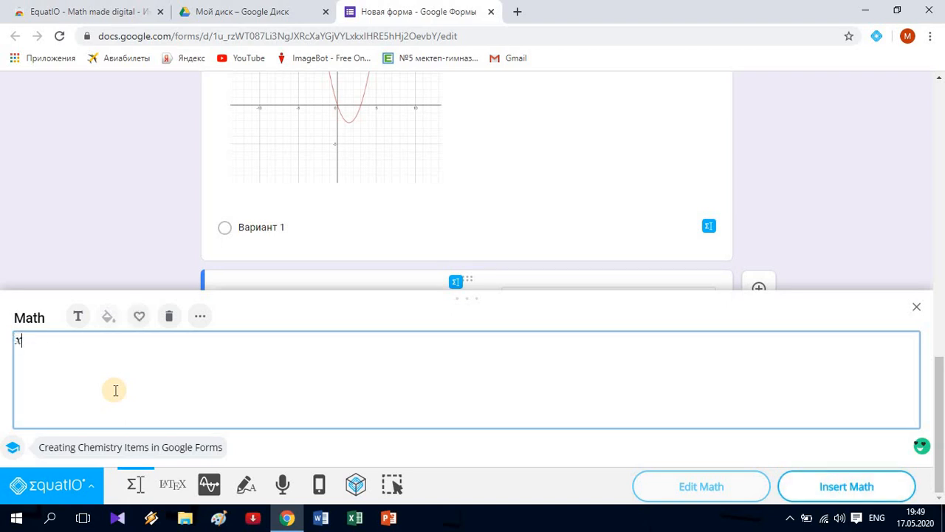
type("^")
type("2")
type("(")
type("-")
type("4")
type(")")
type("/")
type("x ")
type("+ ")
type("2")
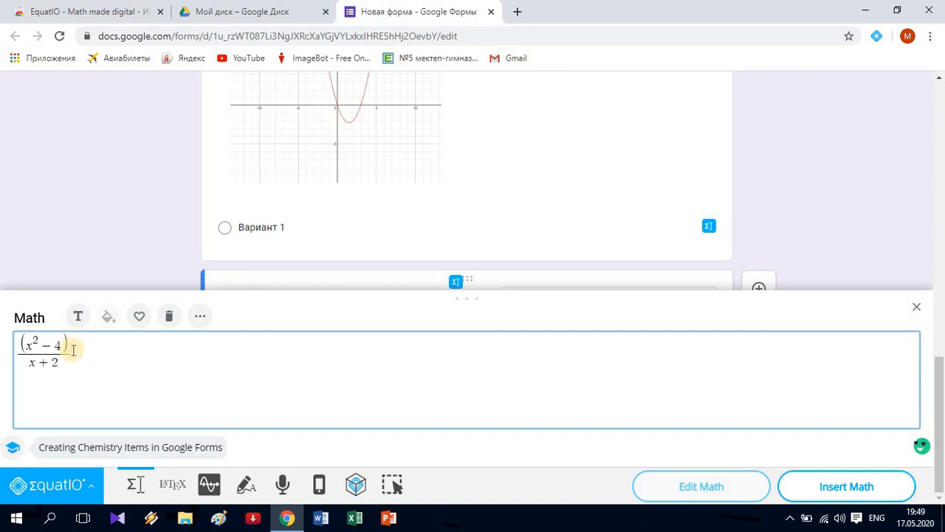
left_click(88, 356)
left_click(169, 317)
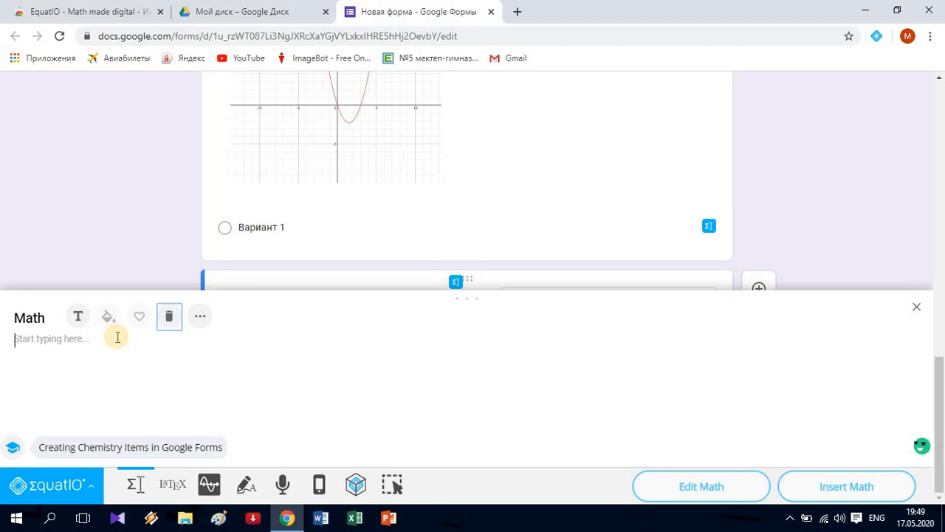
- Write the fraction (x² − 4) over x + 2 in the equation editor, with the numerator in parentheses
left_click(93, 338)
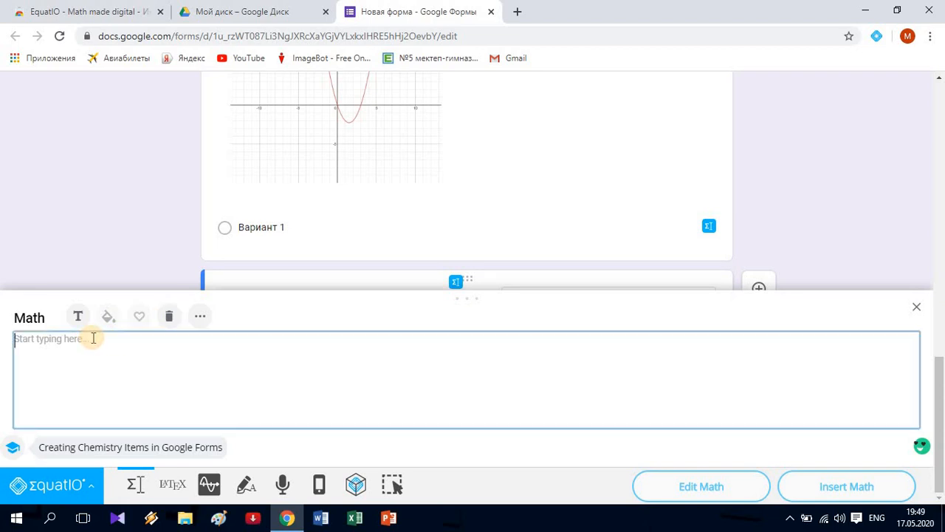
type("x")
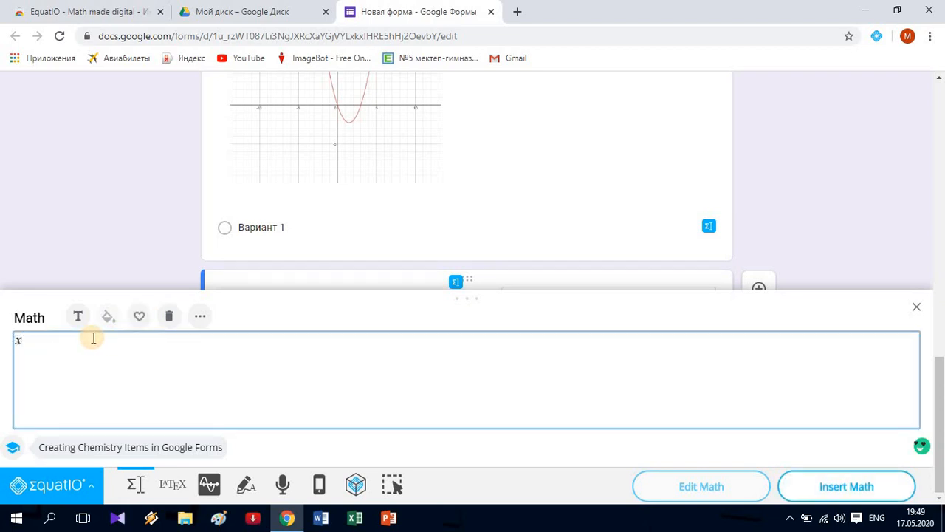
type("^2")
type("-4")
type("/")
key("BackSpace")
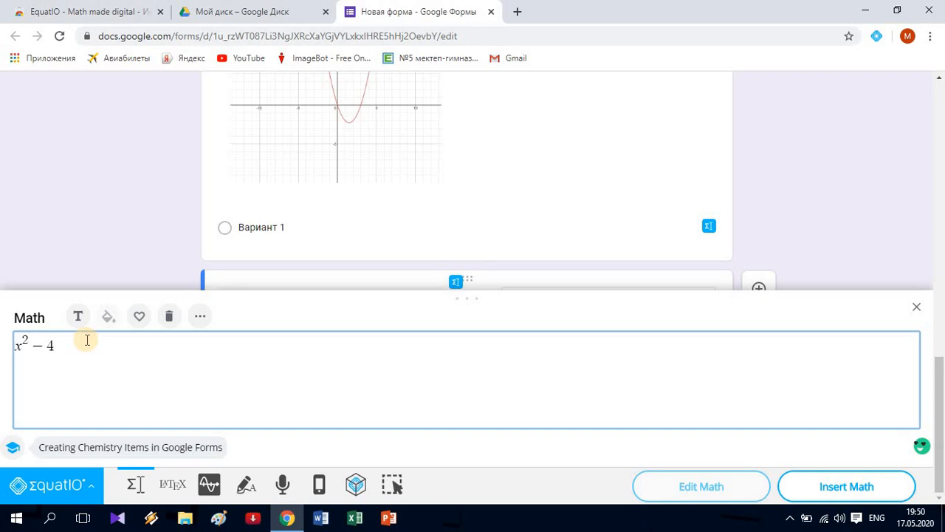
type("(")
type("))")
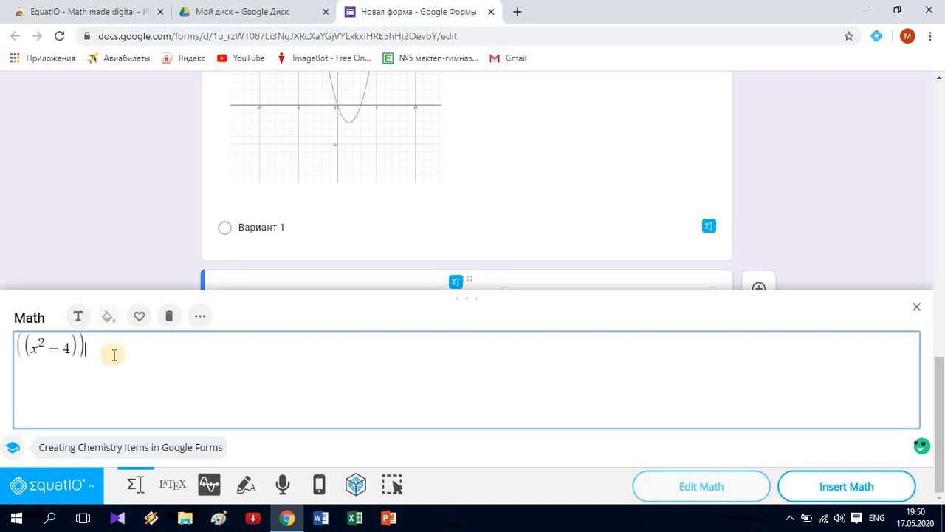
key("BackSpace")
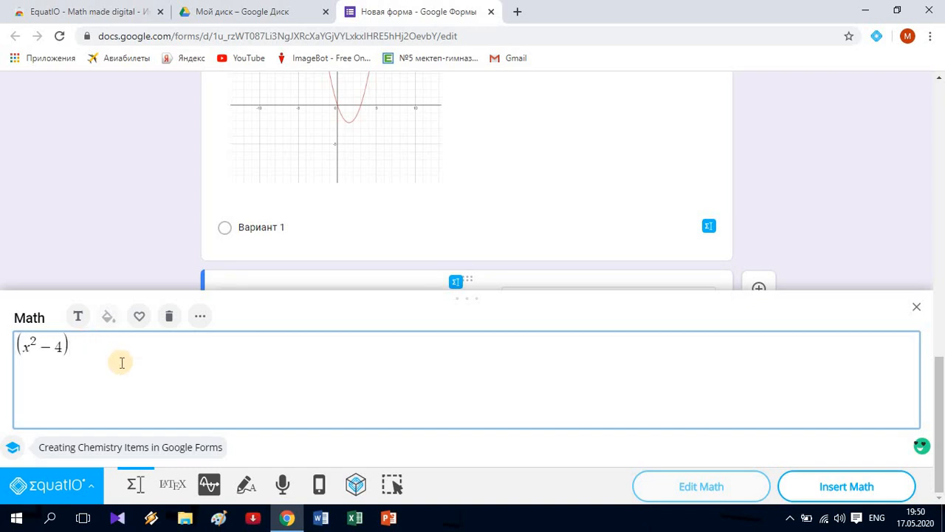
type("/")
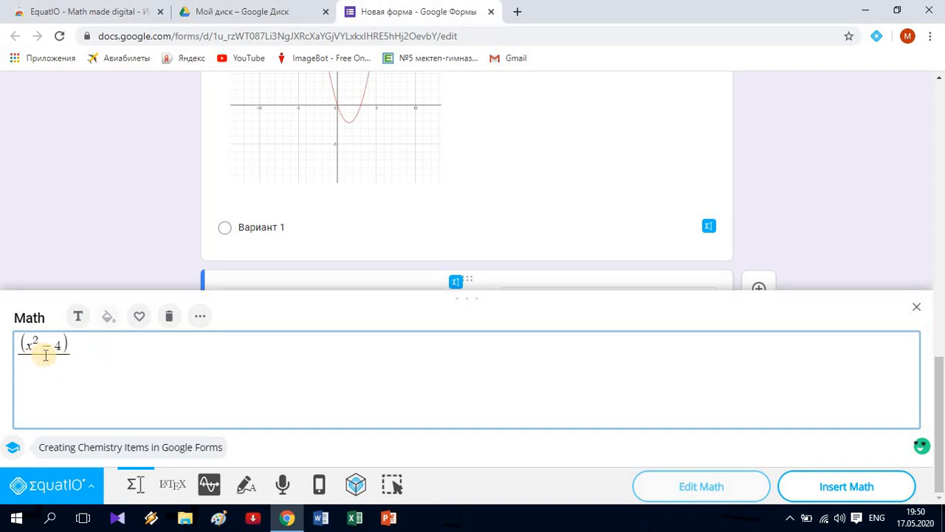
type("x + 2")
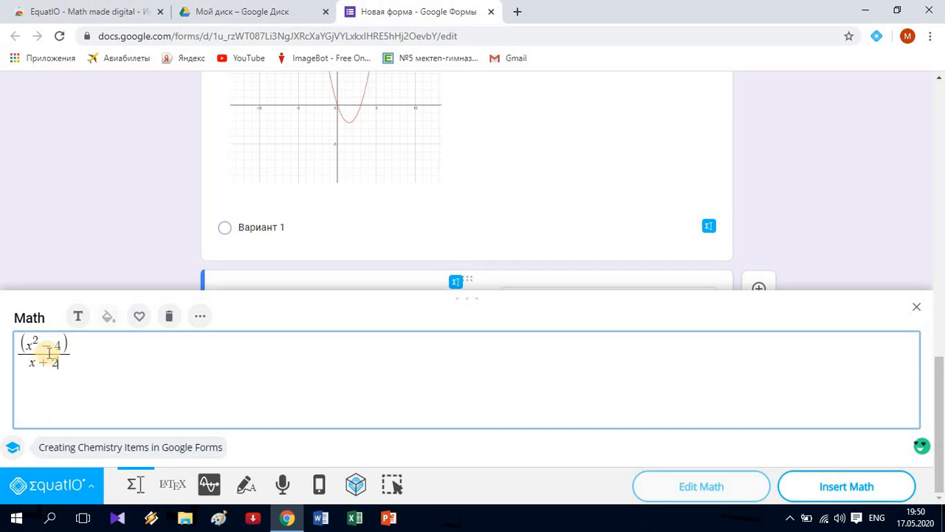
- Add the fraction image to the sixth question by URL, using the copied EquatIO address
left_click(870, 488)
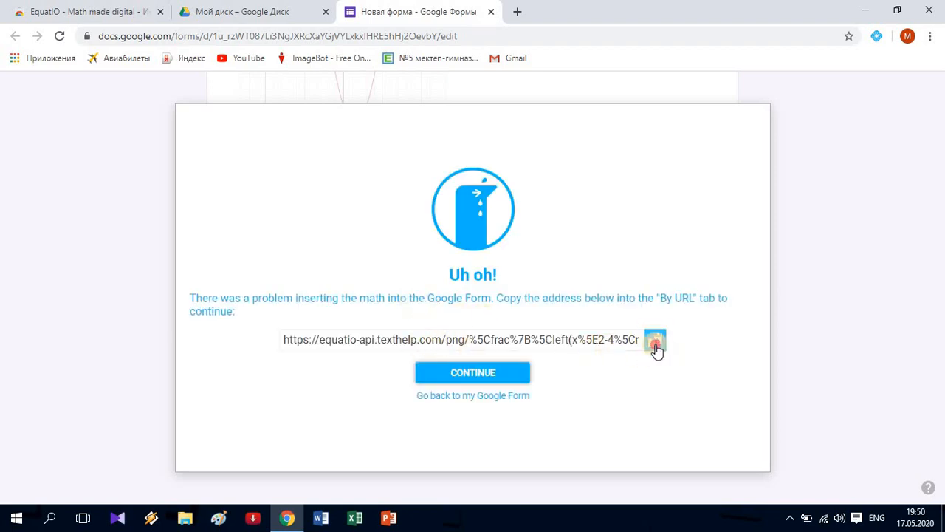
left_click(655, 342)
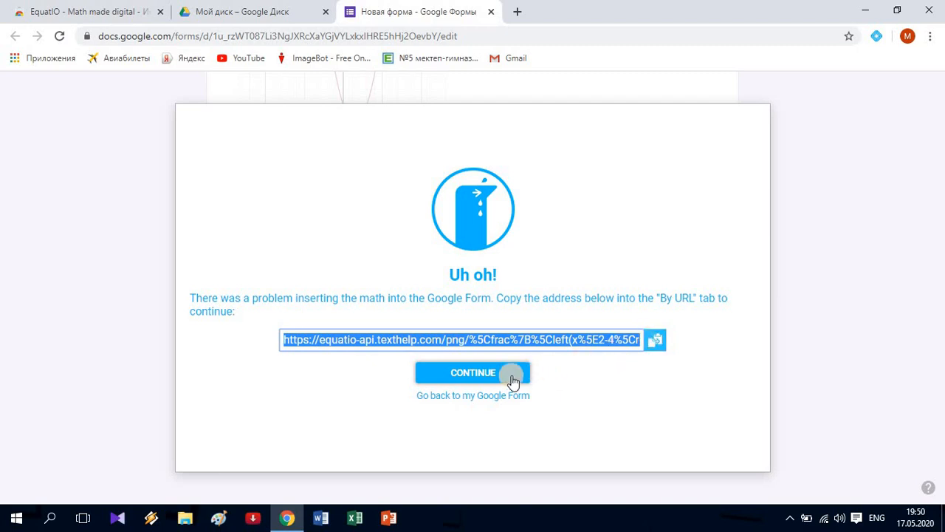
left_click(513, 376)
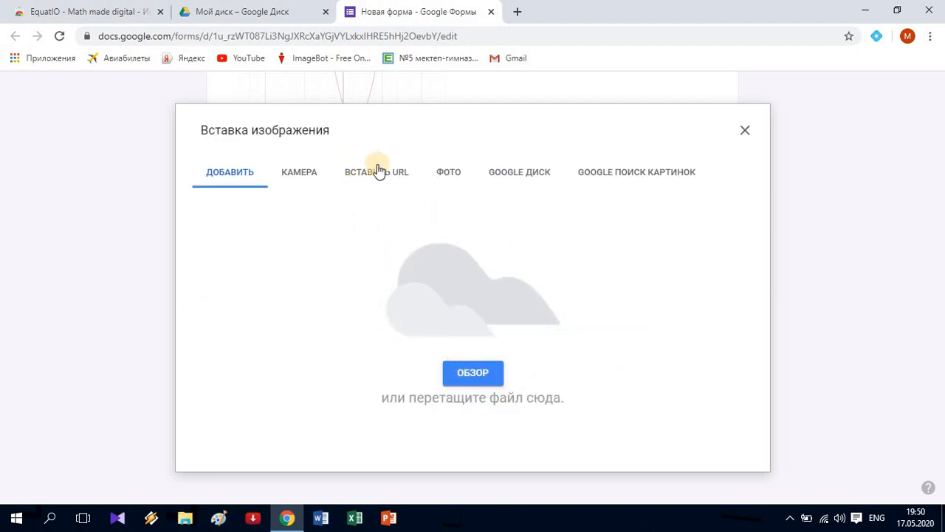
left_click(382, 174)
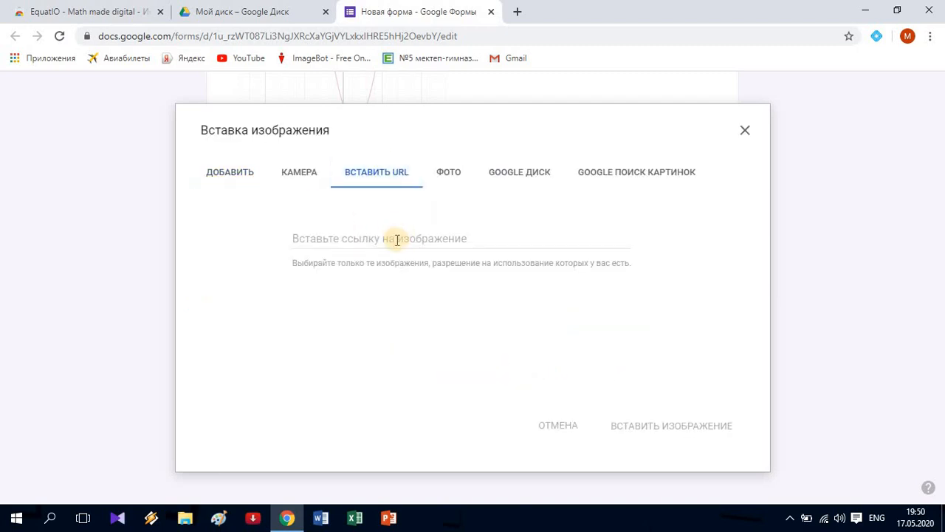
right_click(406, 238)
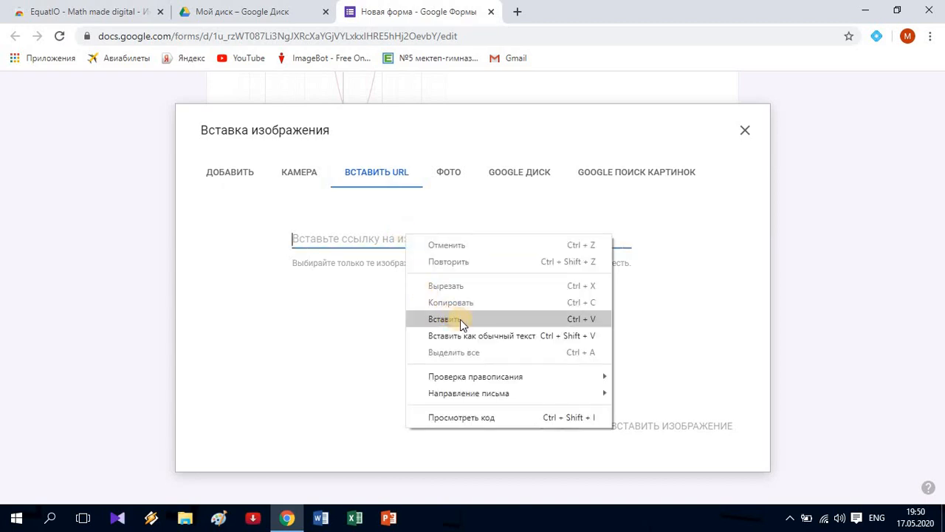
left_click(460, 319)
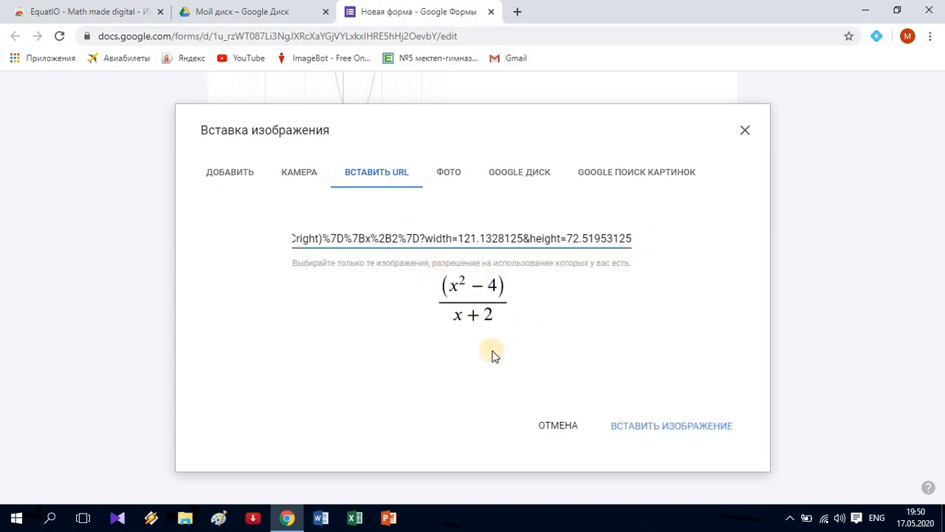
left_click(651, 430)
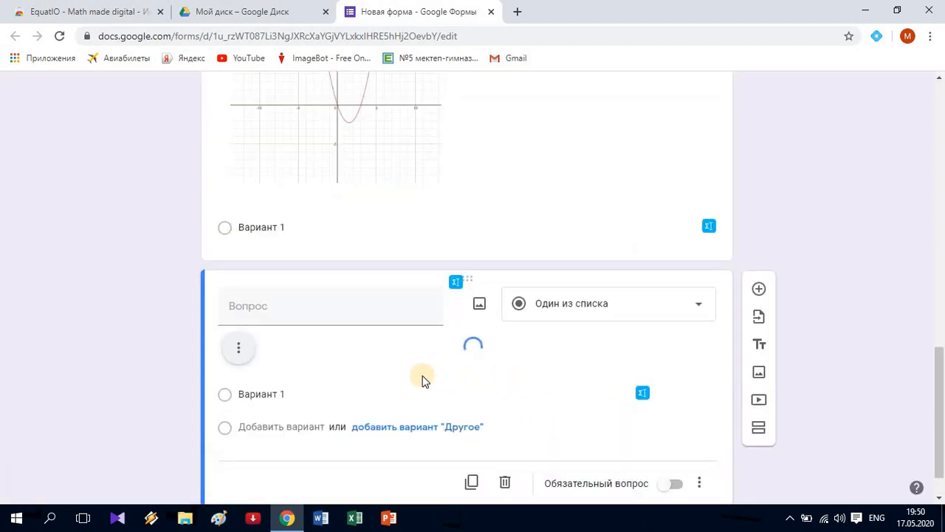
- Word the sixth question "Бөлчөктү кыскарткыла", using the Kyrgyz keyboard layout
left_click(316, 315)
type("<")
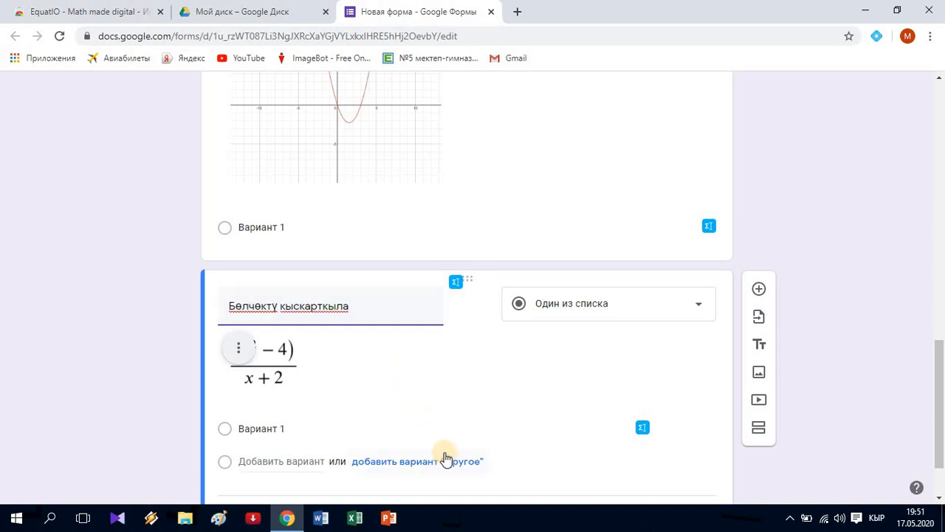
scroll(442, 448, "up", 15)
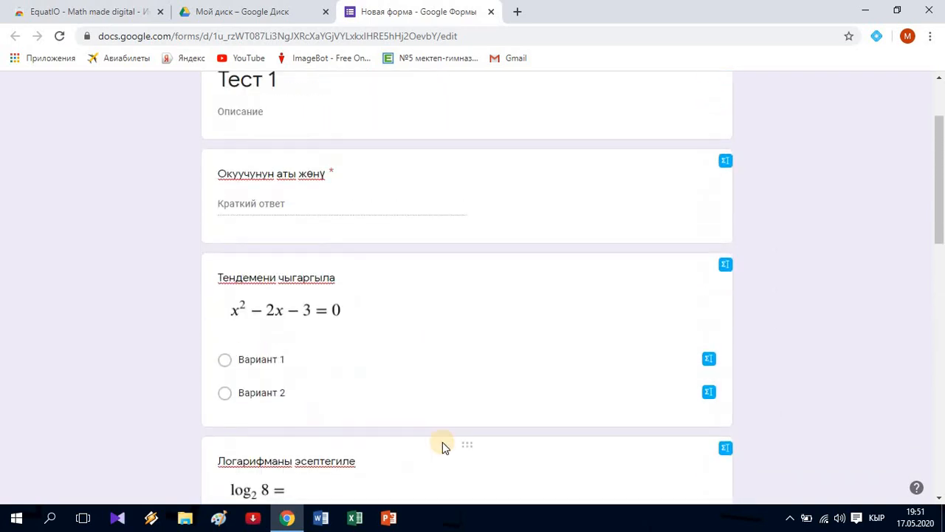
scroll(442, 441, "down", 6)
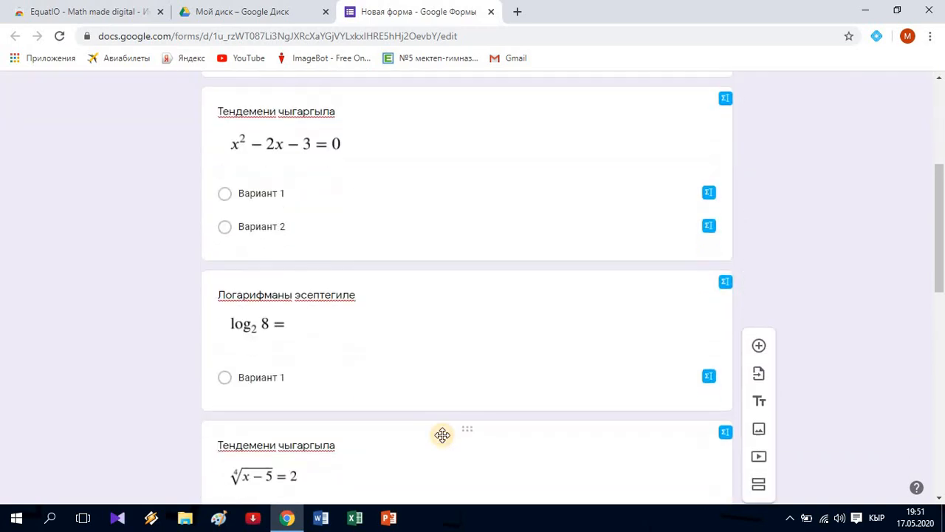
scroll(442, 434, "down", 5)
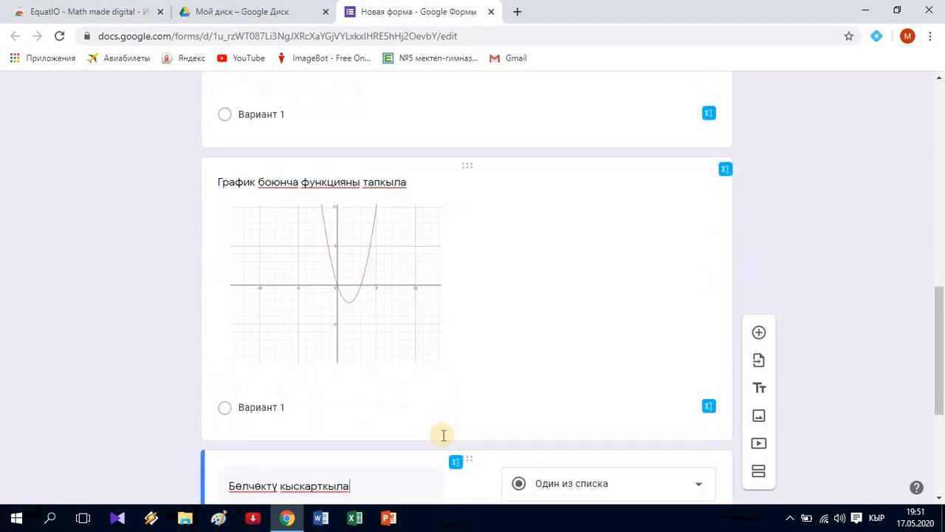
scroll(442, 439, "down", 3)
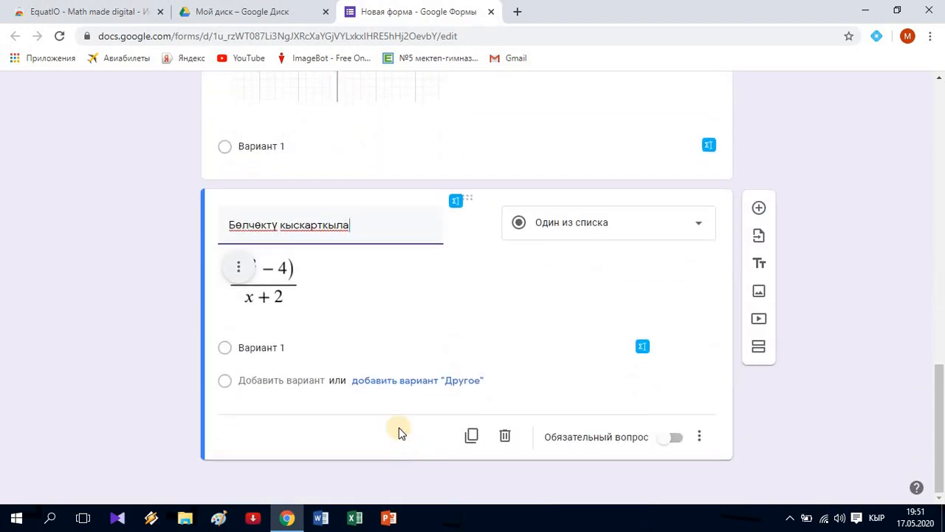